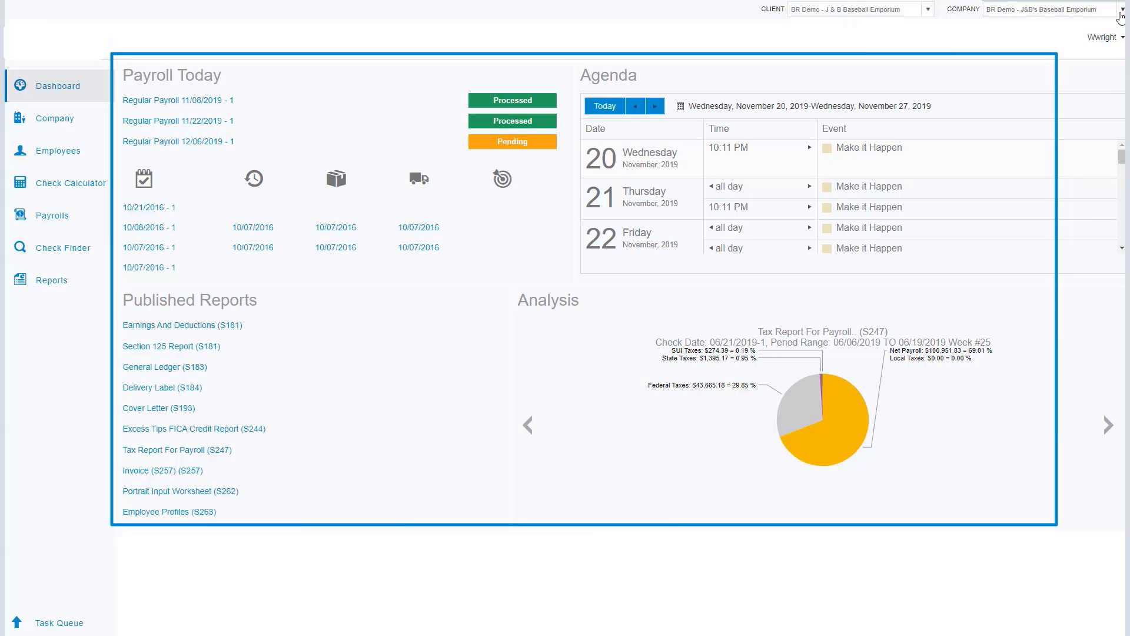
click(1121, 9)
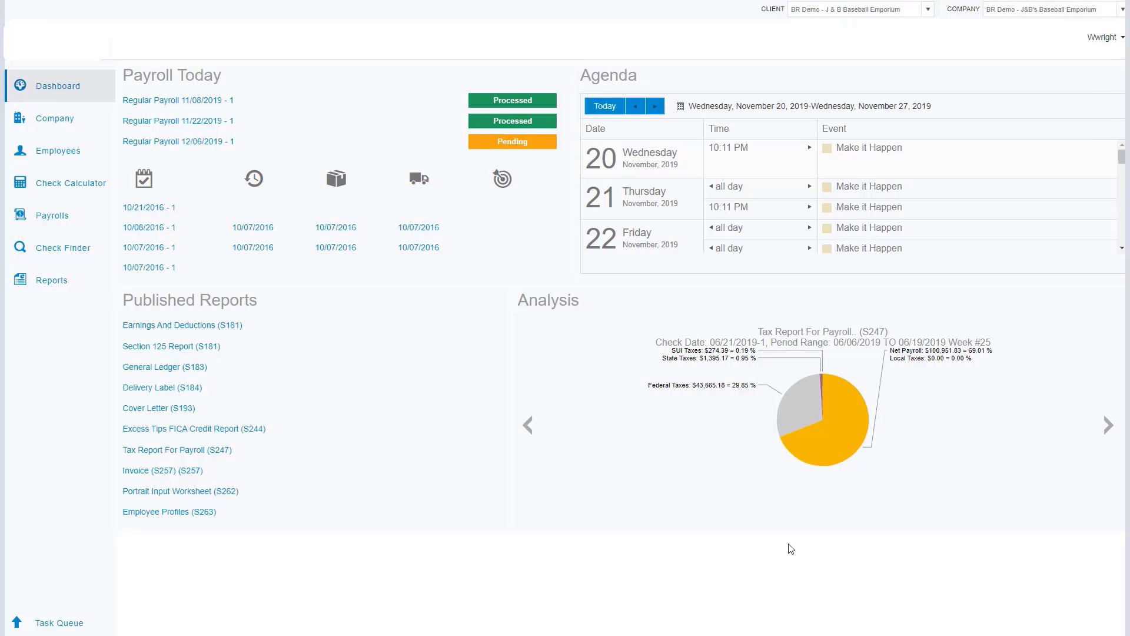
click(604, 75)
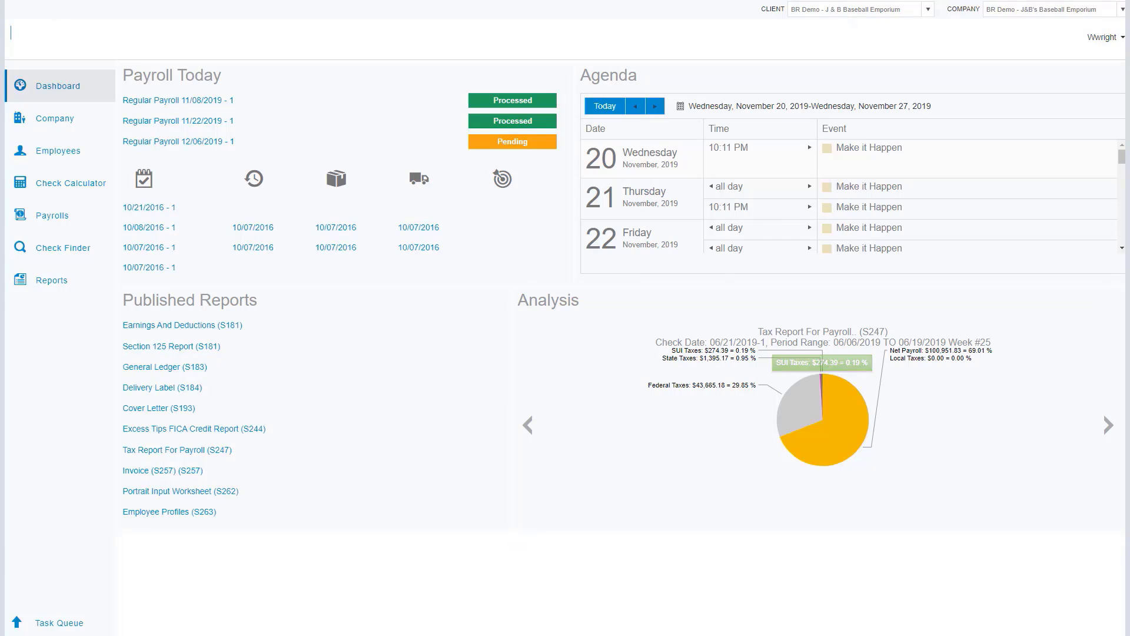
Review the company's basic information, organizational levels, ED codes and state settings.
click(70, 126)
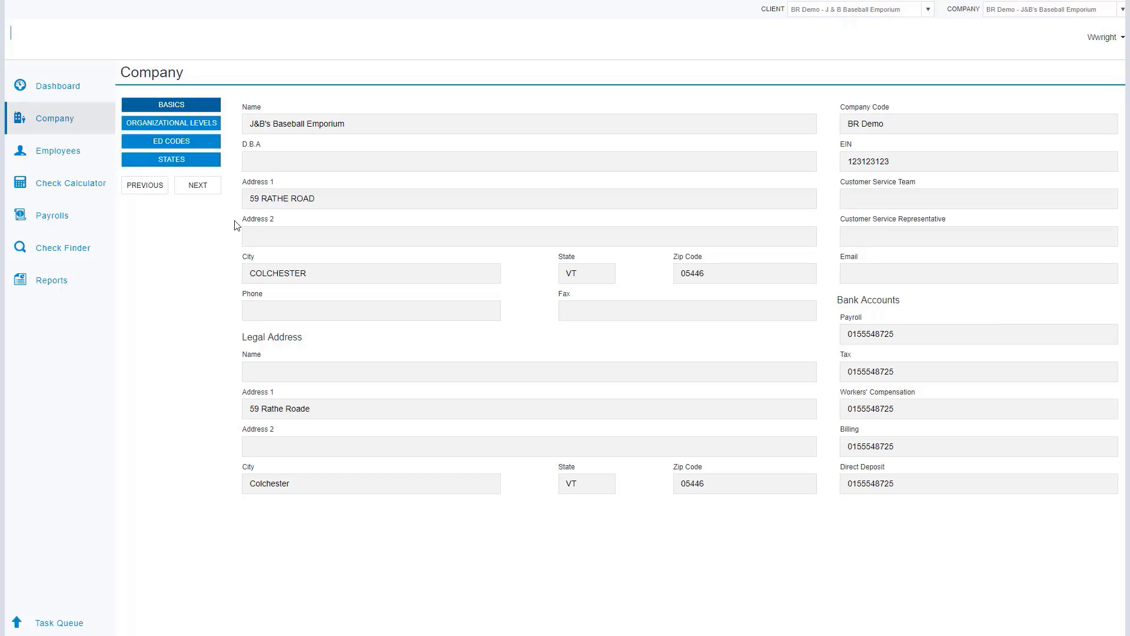
click(189, 125)
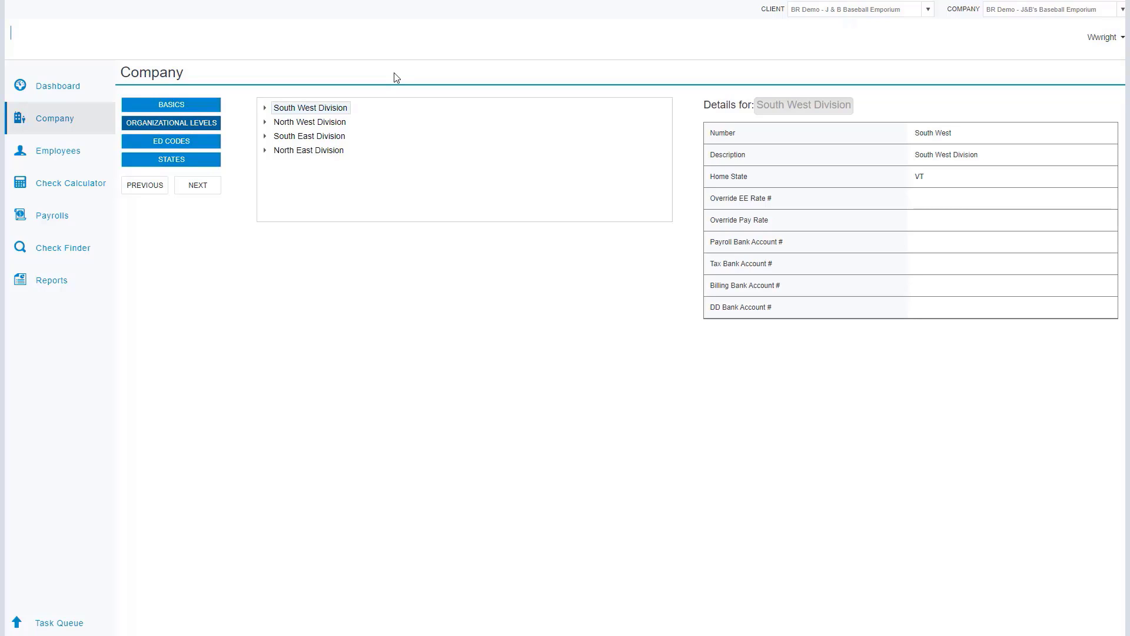
click(265, 109)
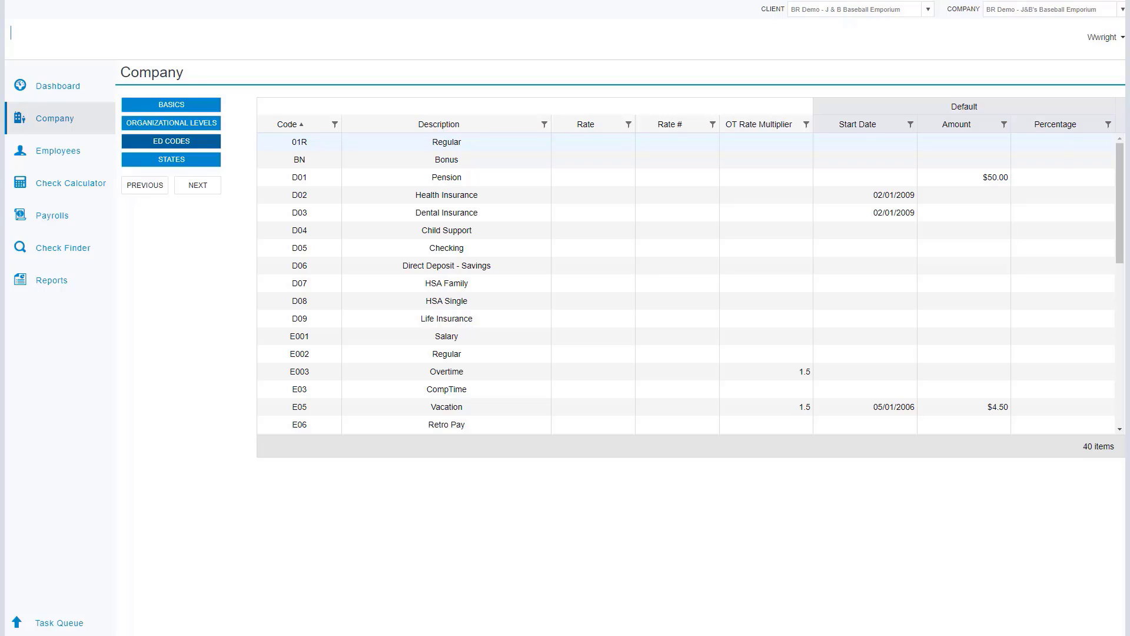
click(194, 163)
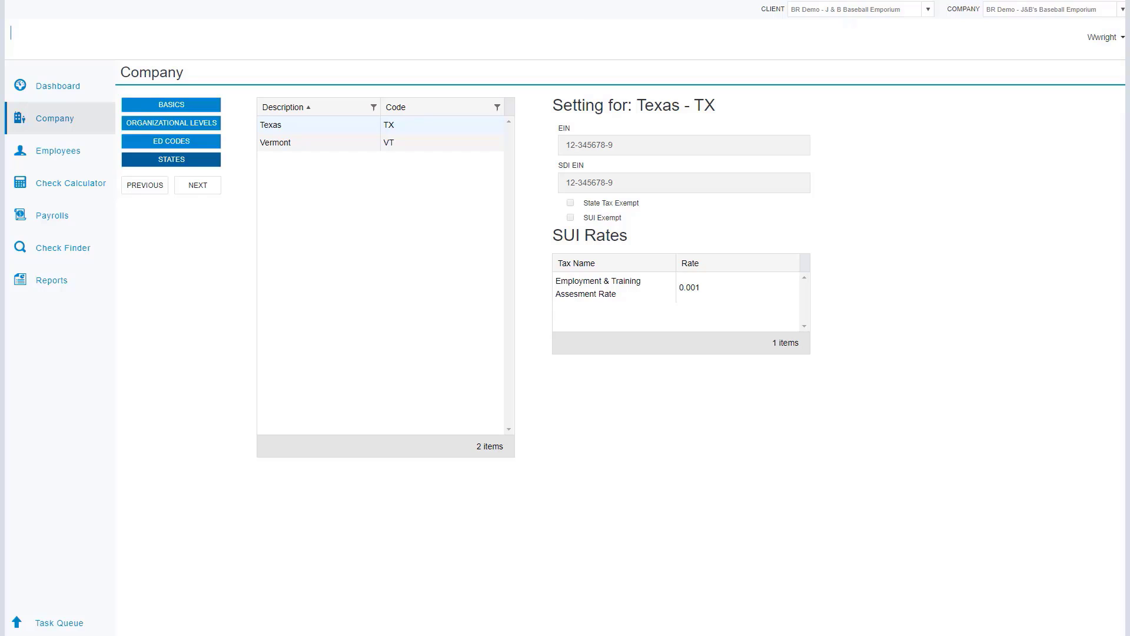
Open the record of employee 1 and review the personal, labor defaults, ACA and pay settings.
click(55, 158)
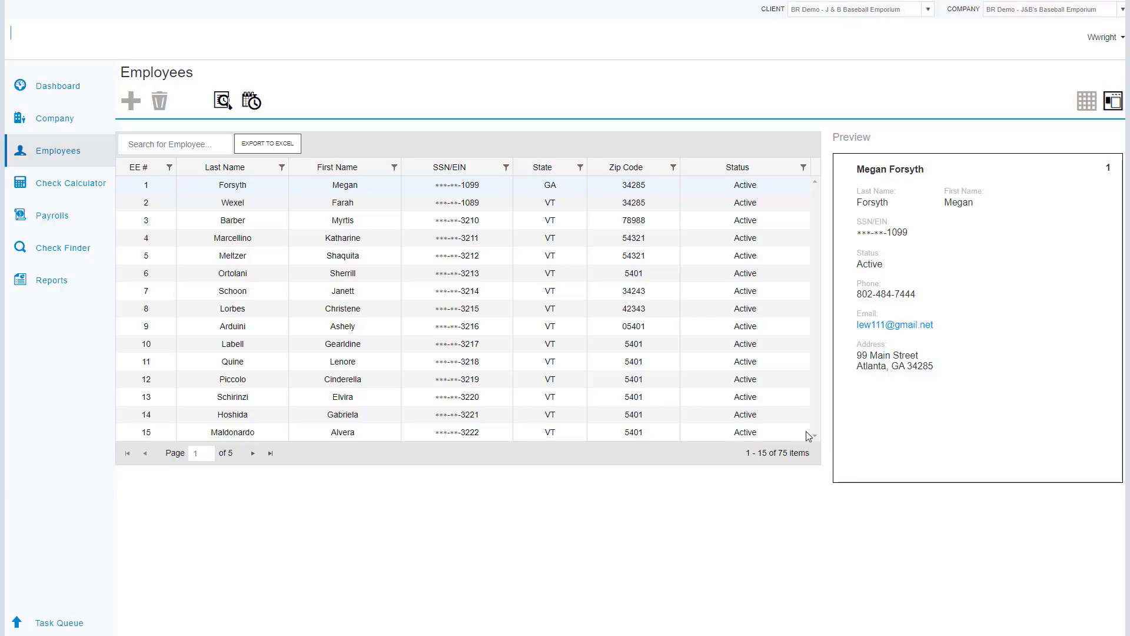
double_click(373, 184)
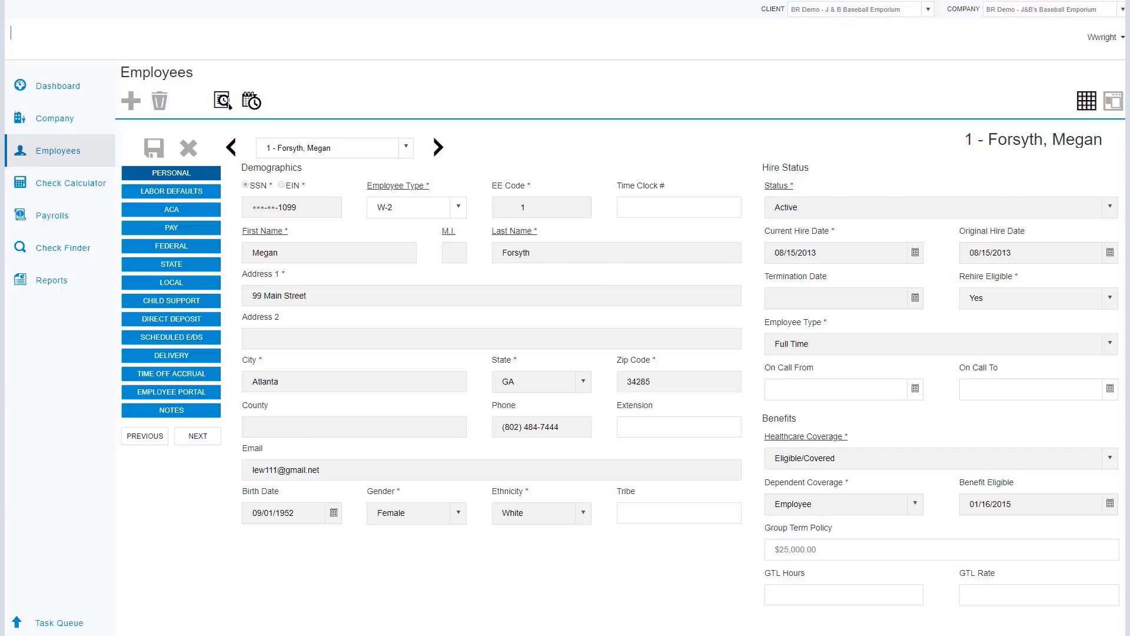
click(171, 192)
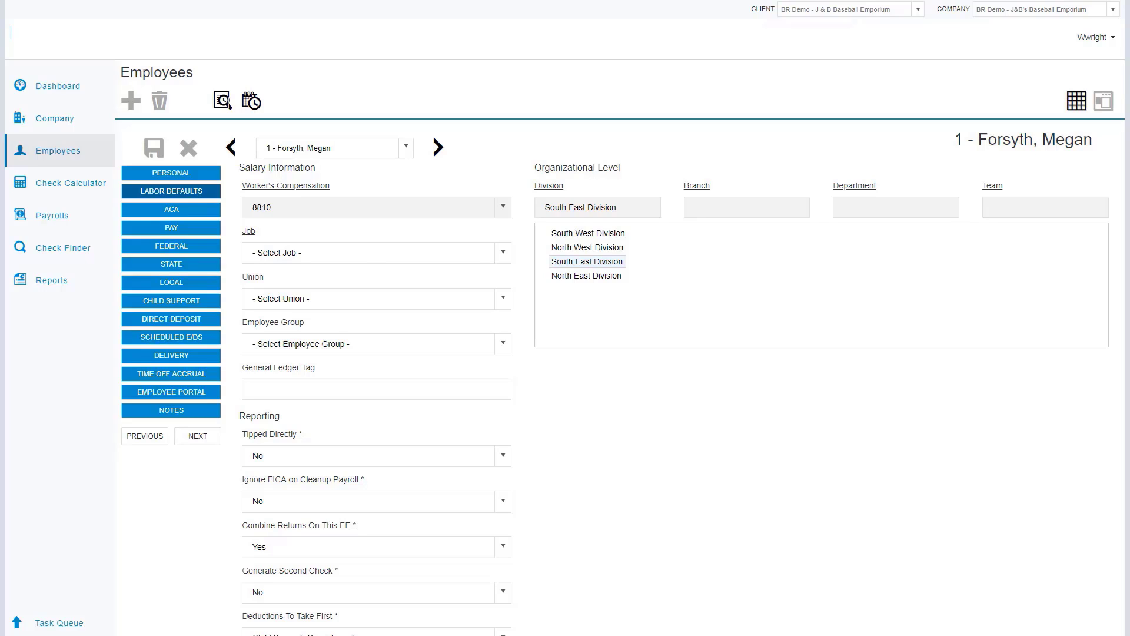
click(171, 209)
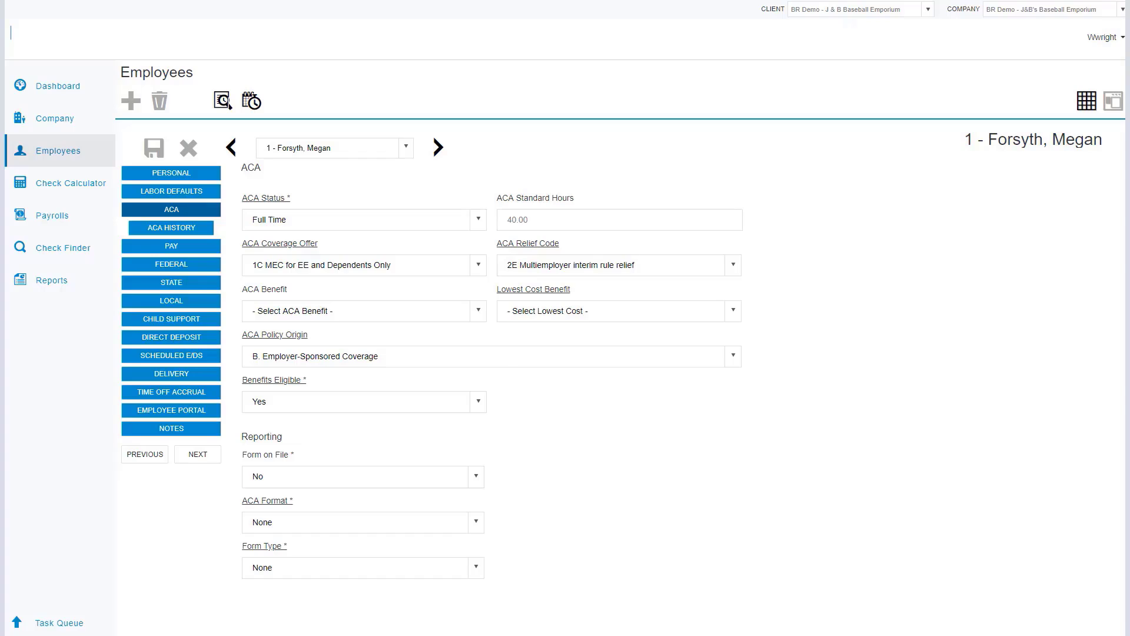
click(171, 246)
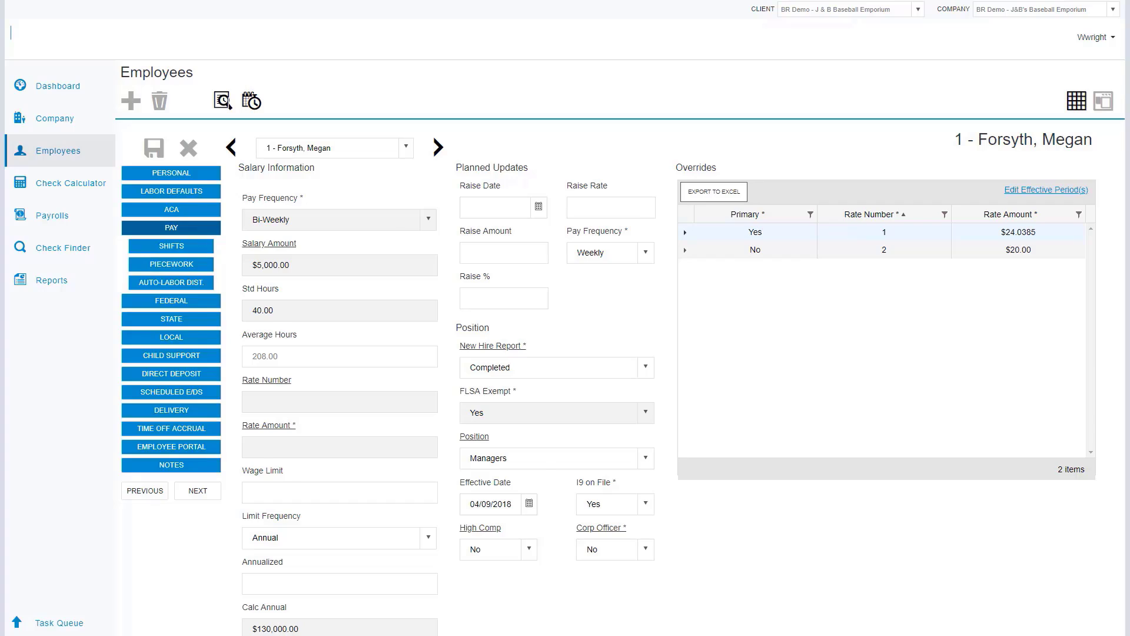
Review the employee's federal tax, employee portal and notes pages, and inspect the audit history of the notes.
click(171, 301)
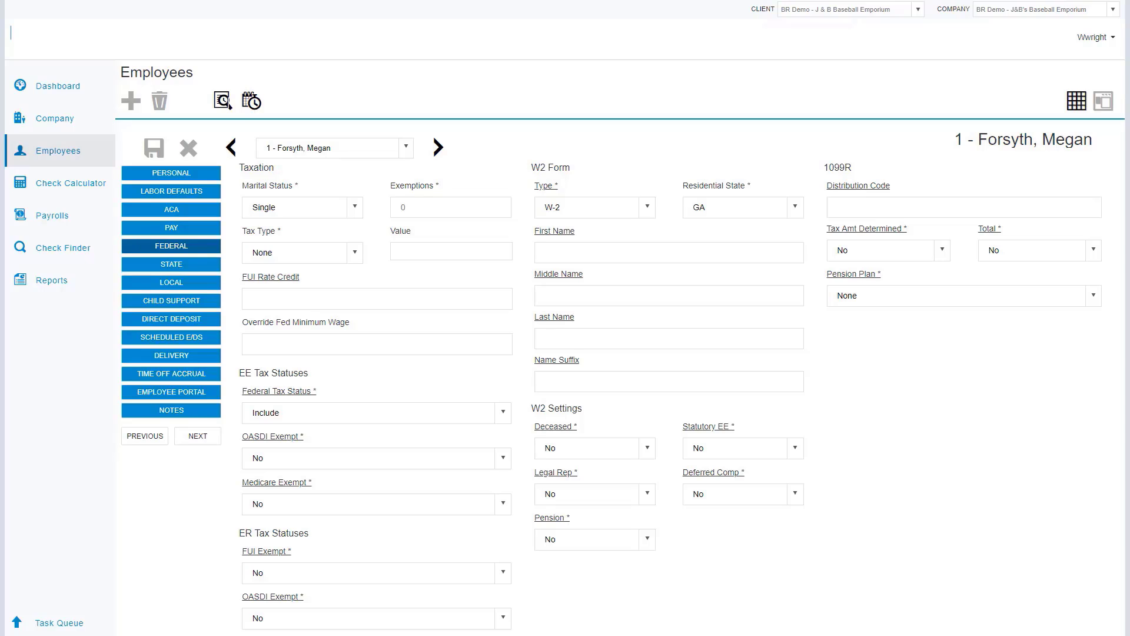
click(193, 393)
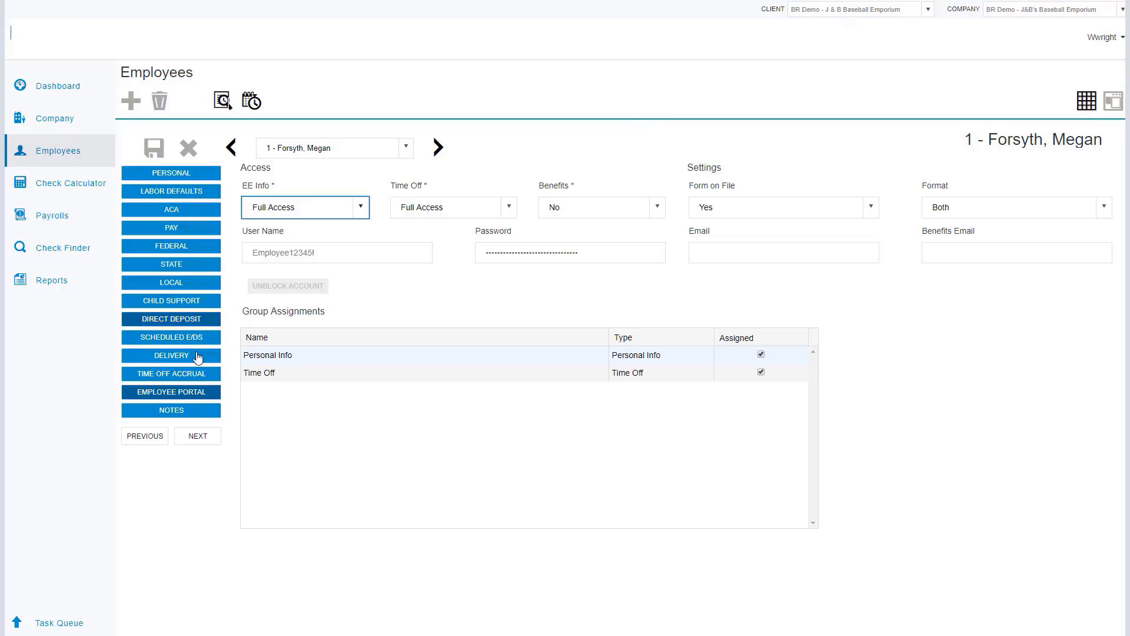
click(171, 412)
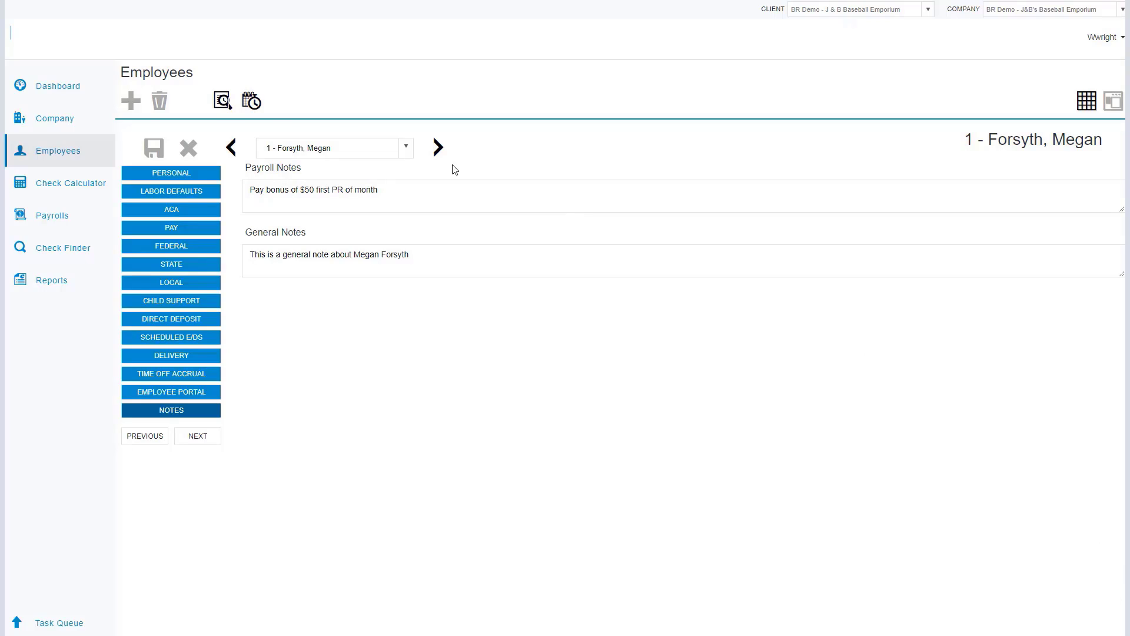
click(222, 104)
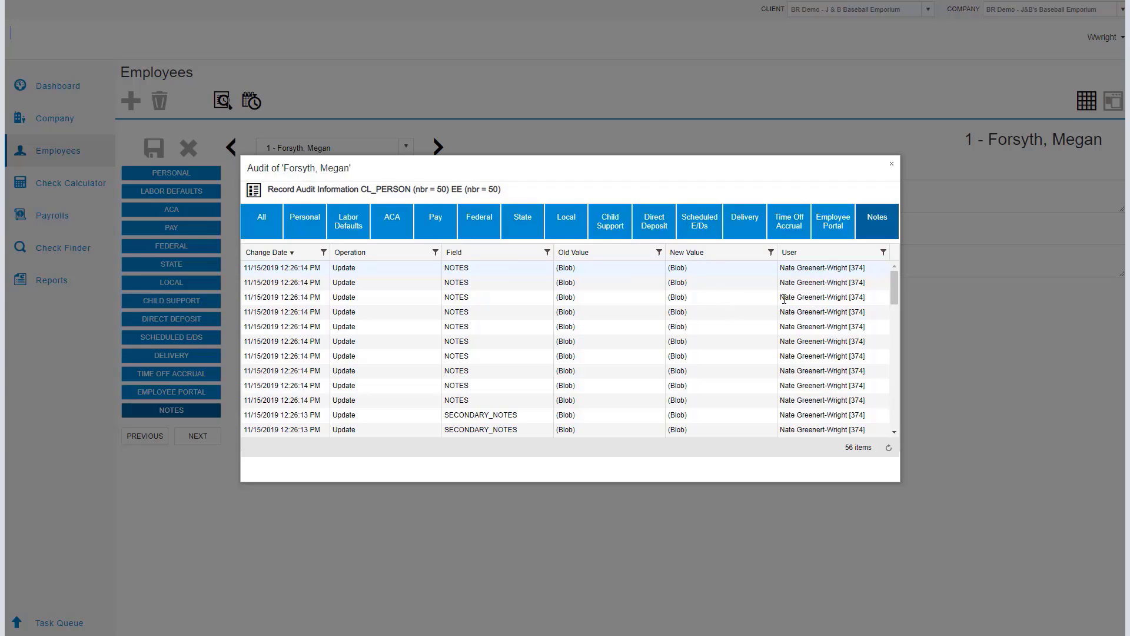
click(892, 167)
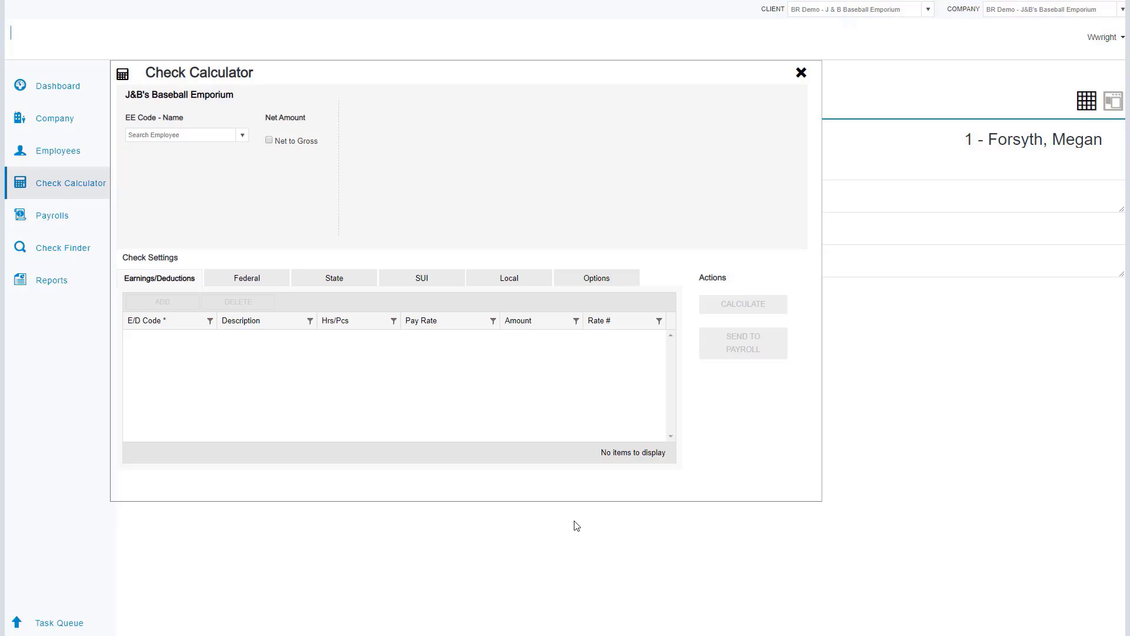
Run a net-to-gross check calculation for employee 3 with a net amount of $500.00.
click(242, 136)
click(214, 176)
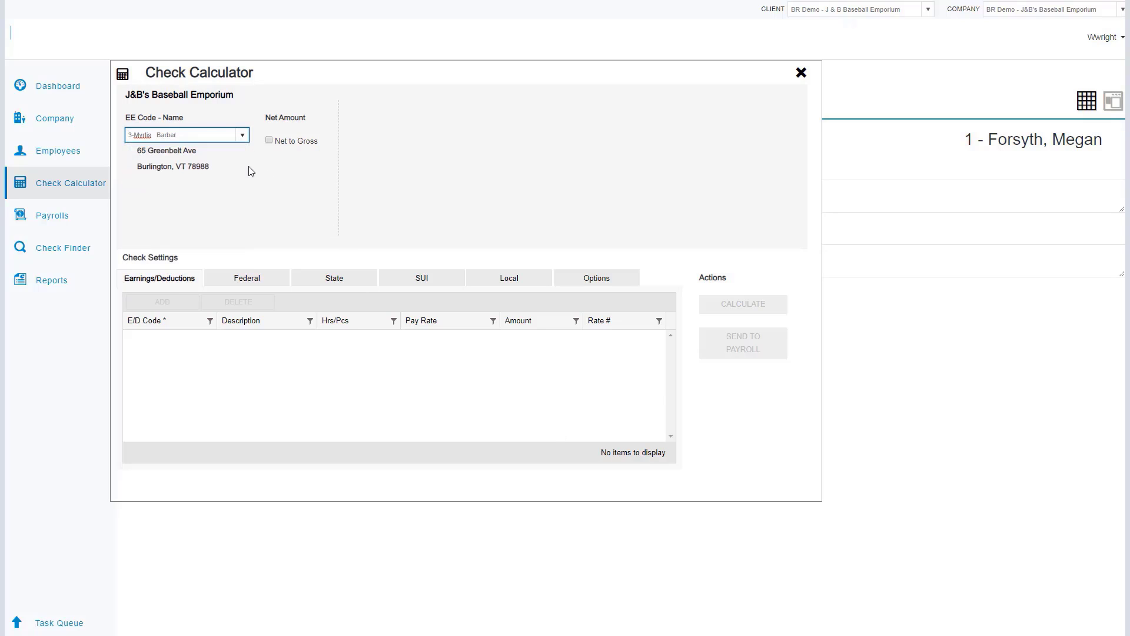
click(269, 141)
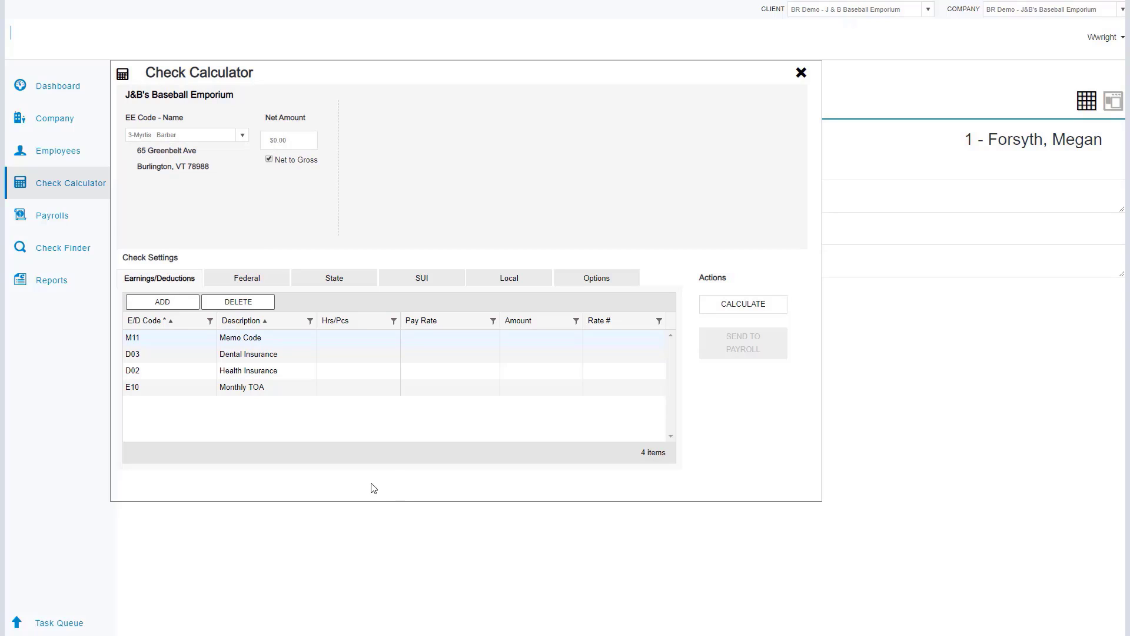
click(290, 145)
text(500.00)
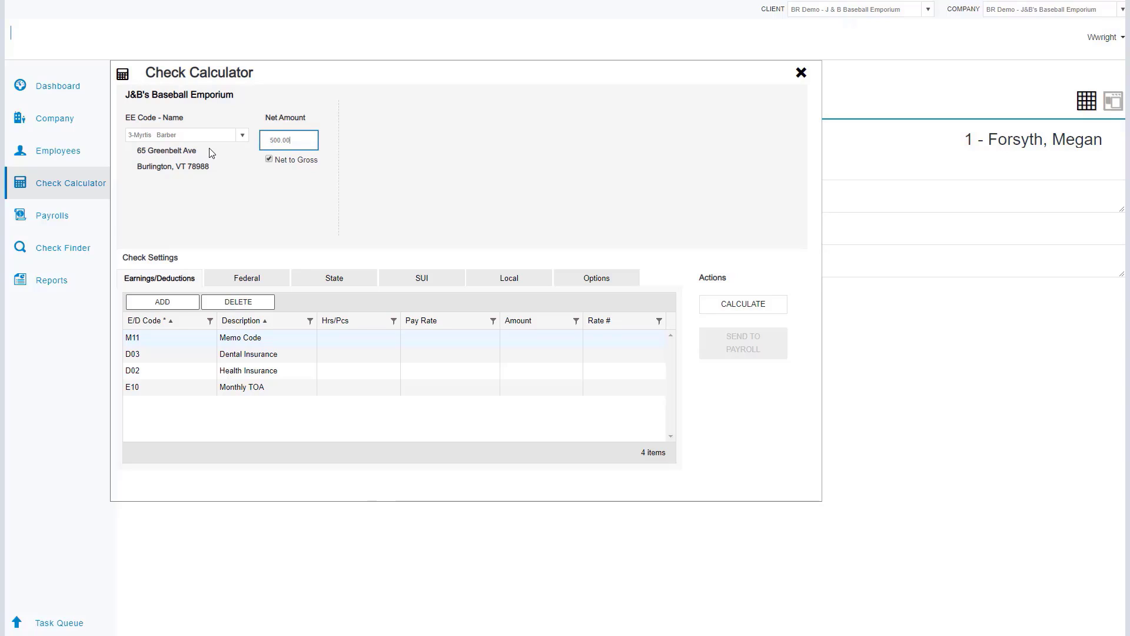
key(Tab)
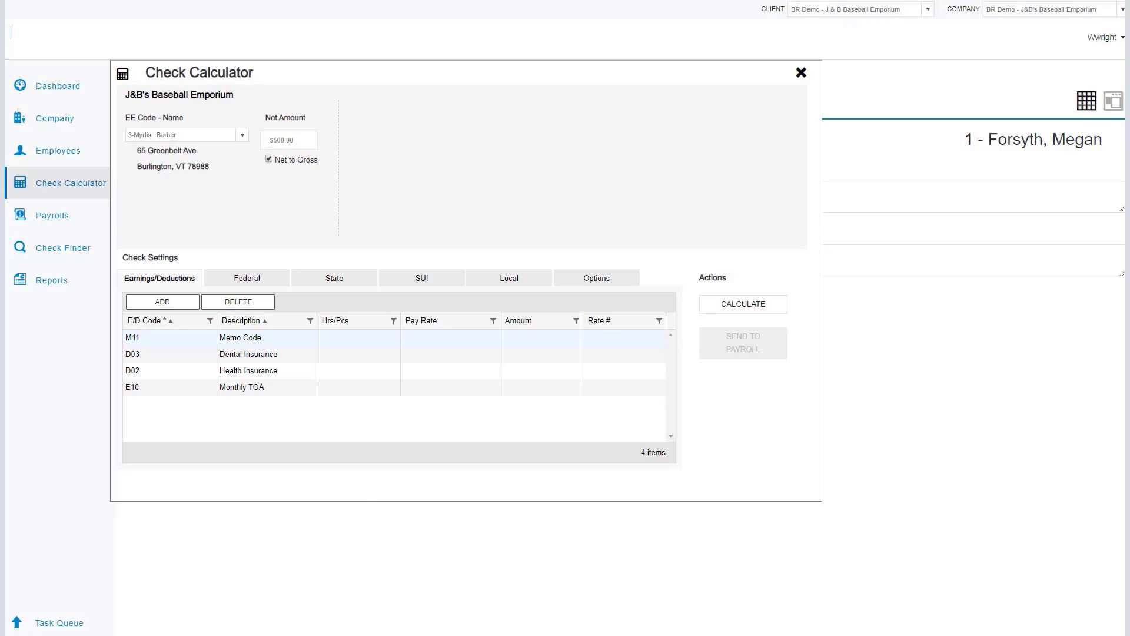
click(734, 315)
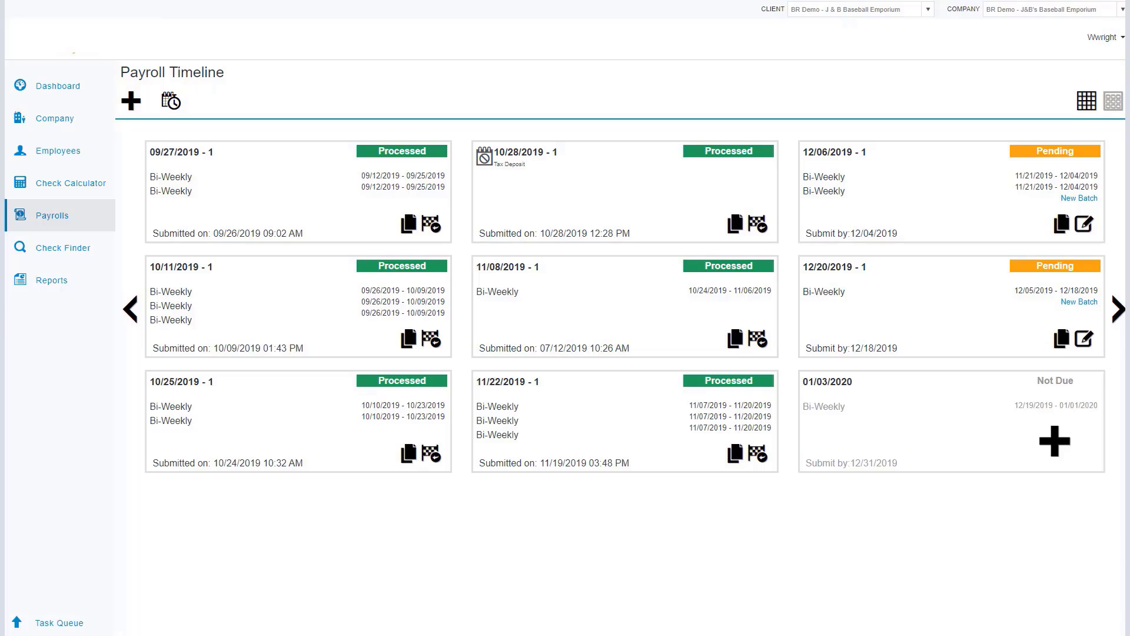
Open the pending 12/06/2019 - 1 payroll for editing and view the employee filter choices in its batch settings.
click(1083, 224)
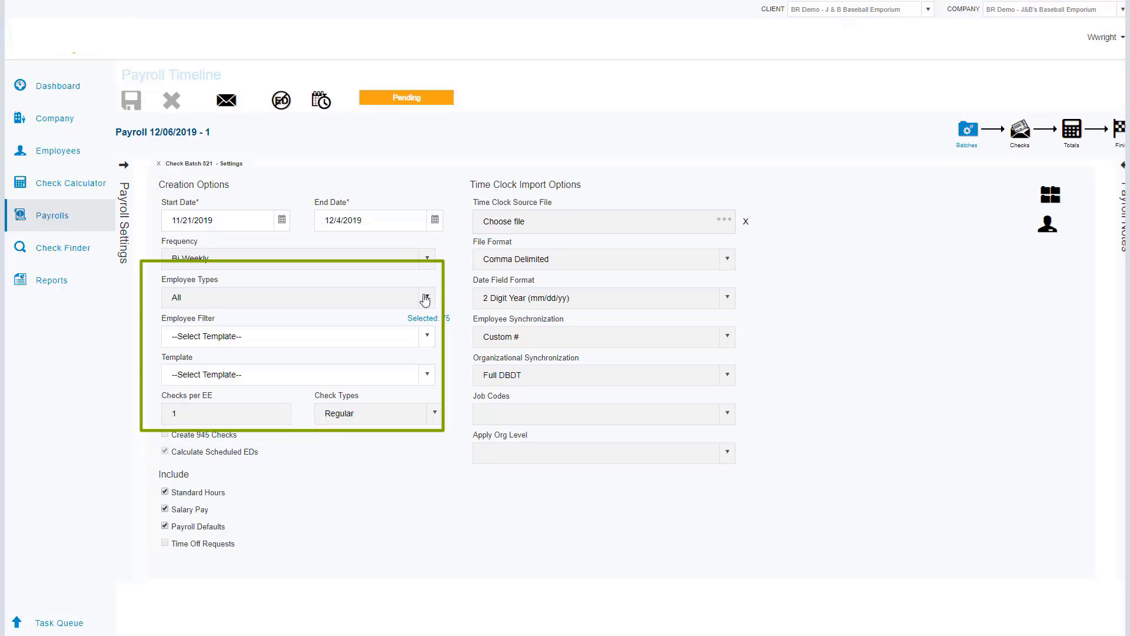
click(430, 339)
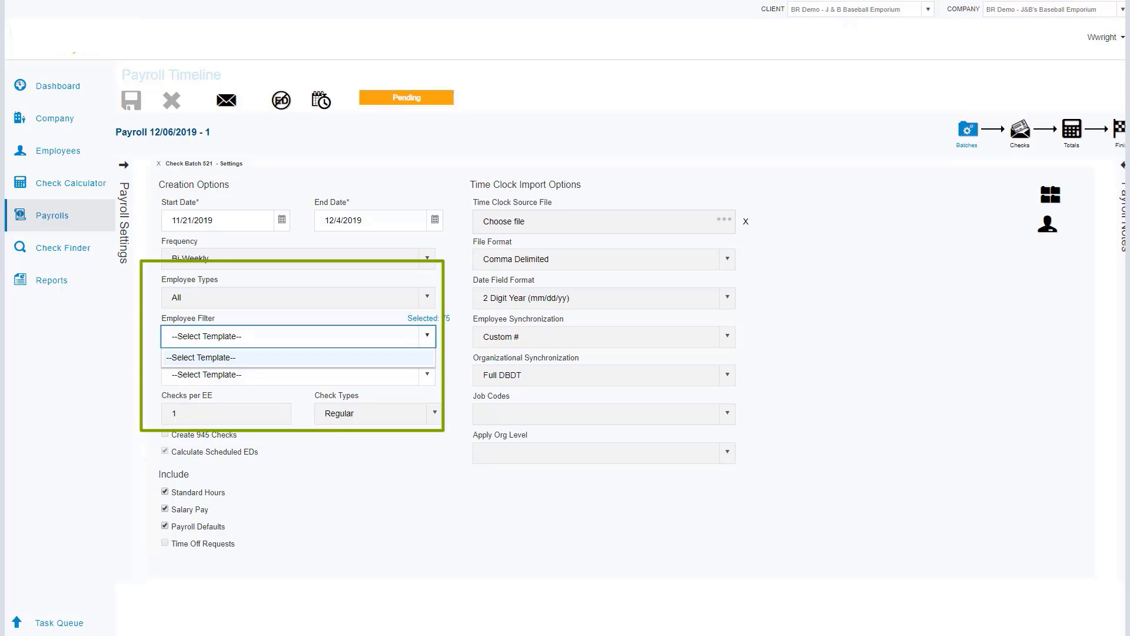
key(Escape)
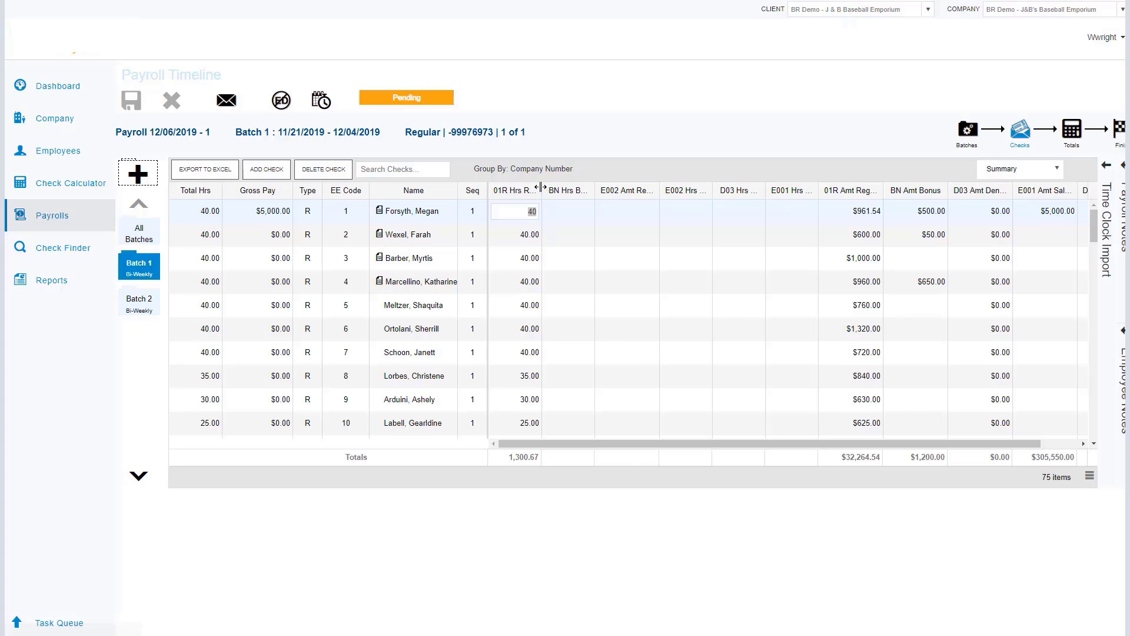
Widen the 01R Hrs Regular column in the checks grid and look through the columns available for the grid.
mouse_move(541, 190)
mouse_down()
mouse_move(741, 199)
mouse_move(556, 193)
mouse_up()
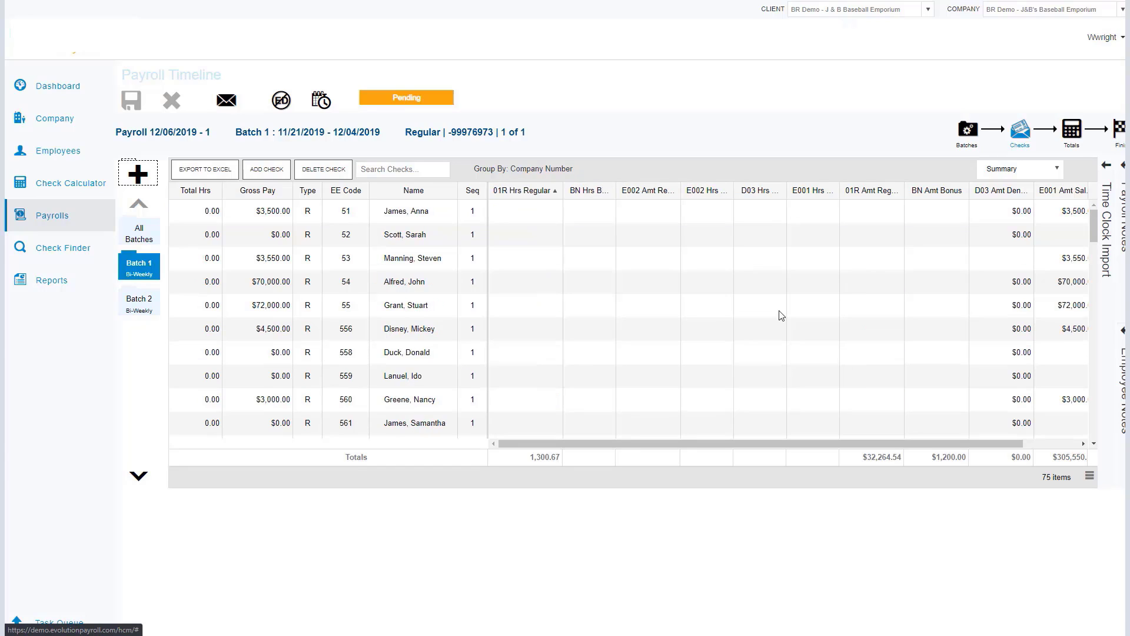
click(1089, 478)
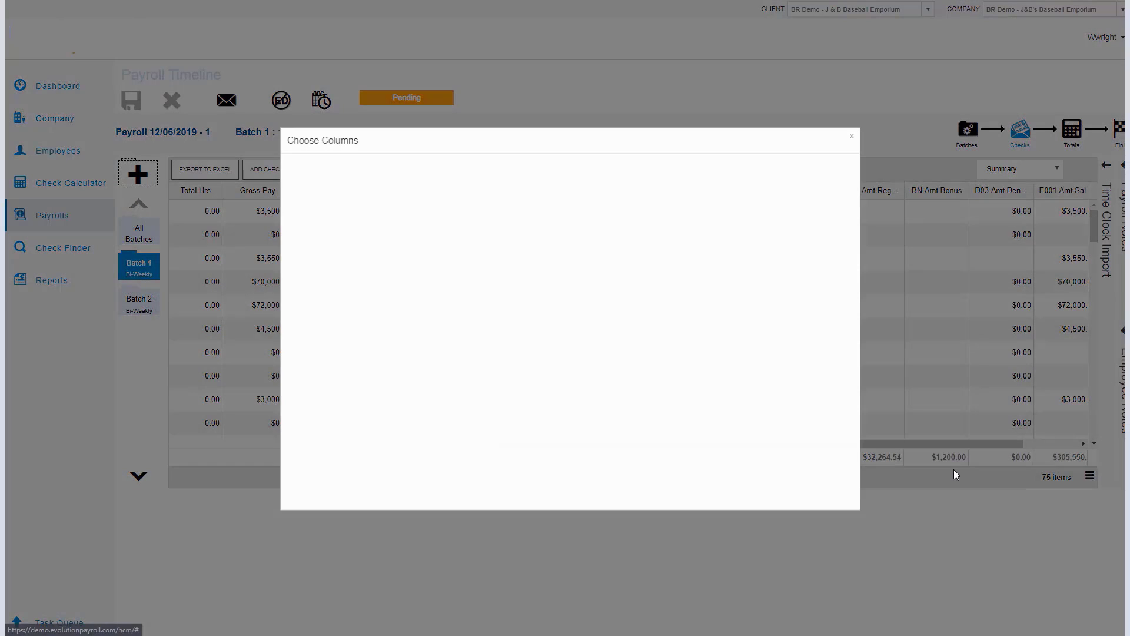
click(458, 374)
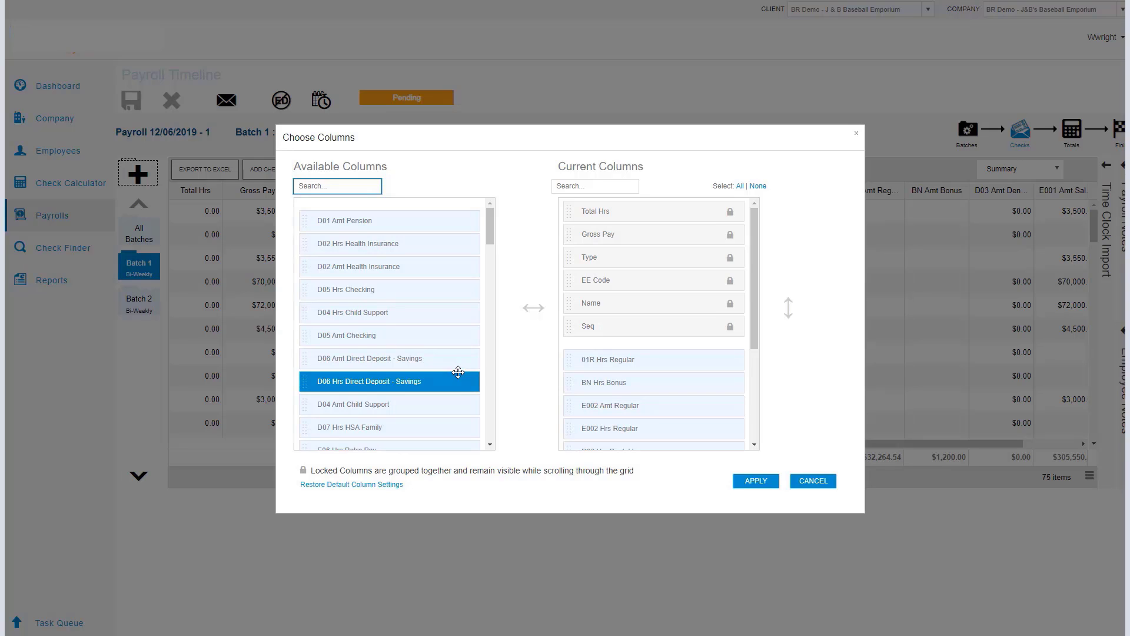
click(810, 483)
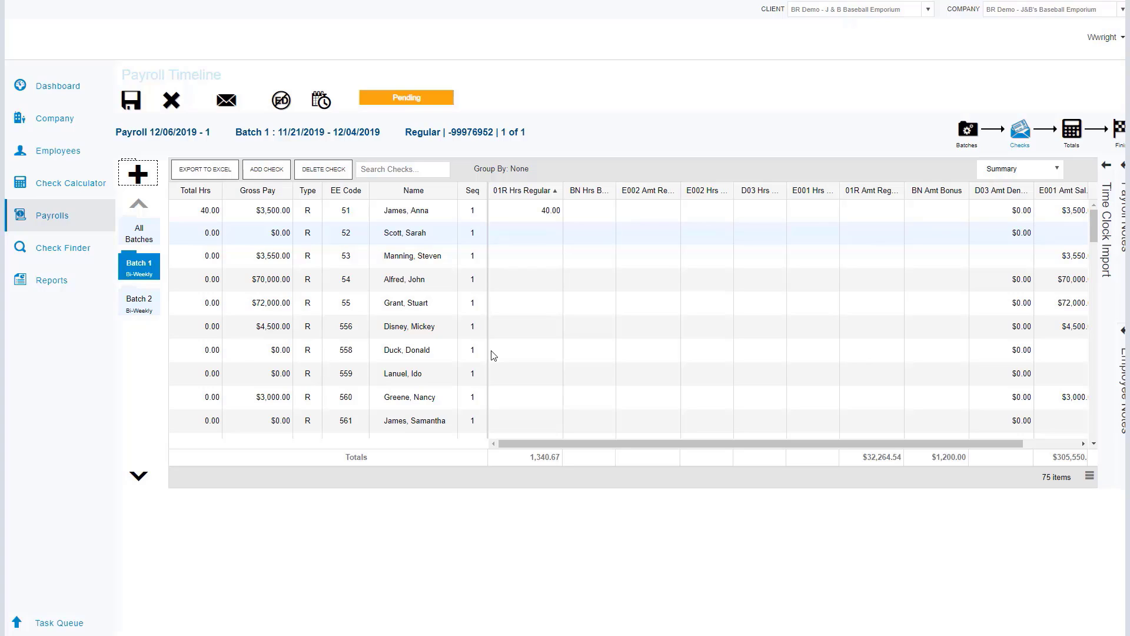
Enter 40 regular hours (01R) for employees 52, 53, 54, 55 and 556 in Batch 1.
click(547, 233)
text(40)
key(Return)
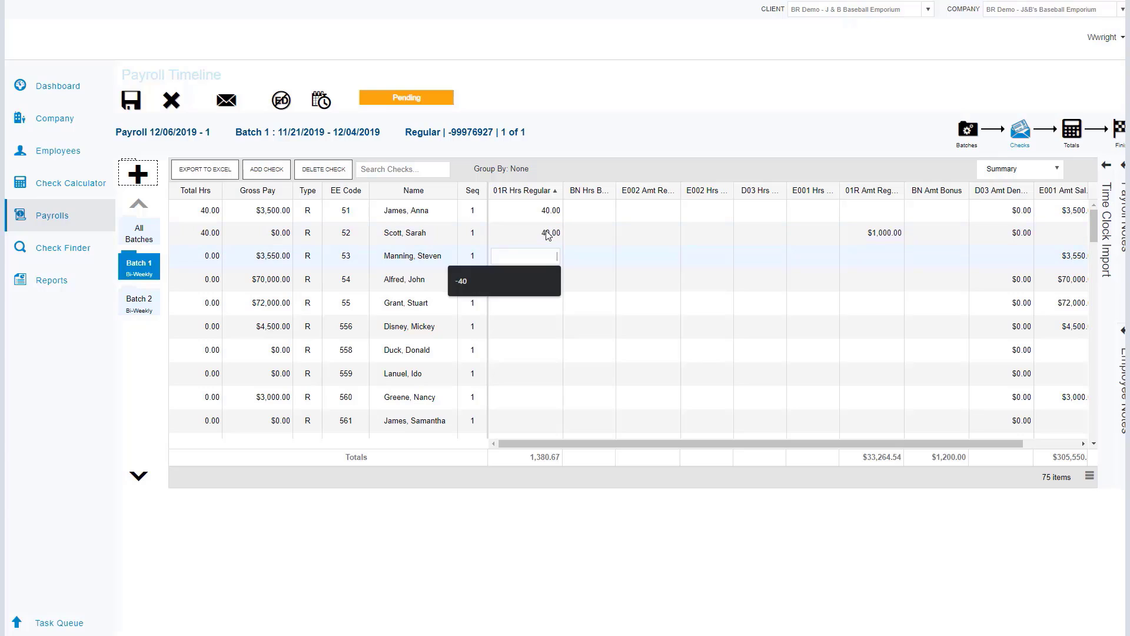
text(40)
key(Return)
text(40)
key(Return)
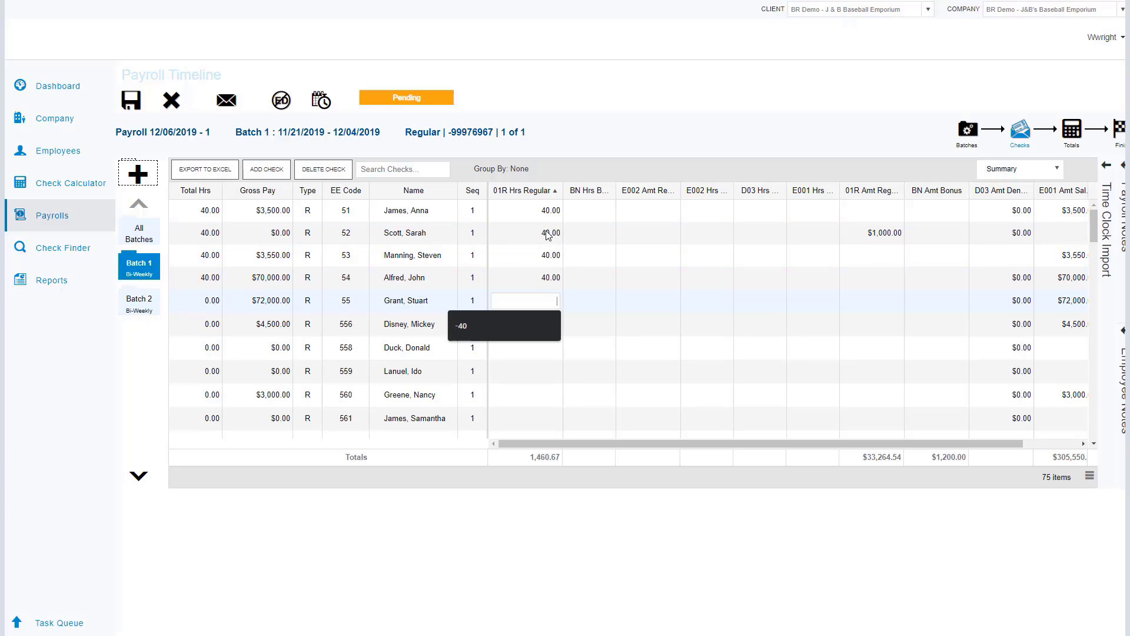
text(40)
key(Return)
text(40)
key(Return)
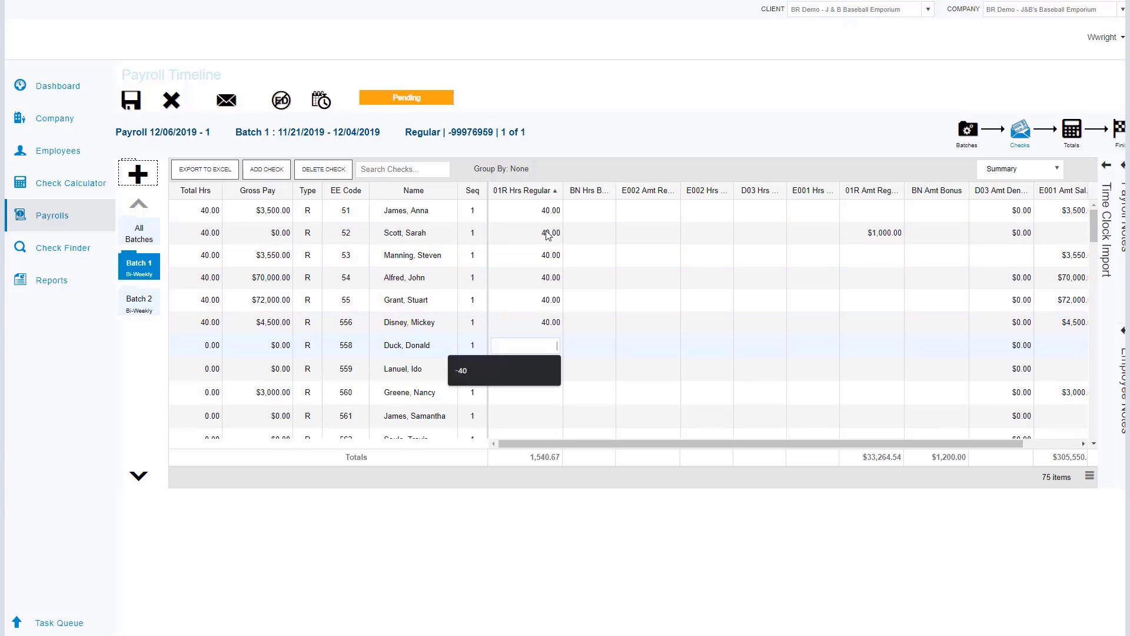
key(Escape)
key(Escape)
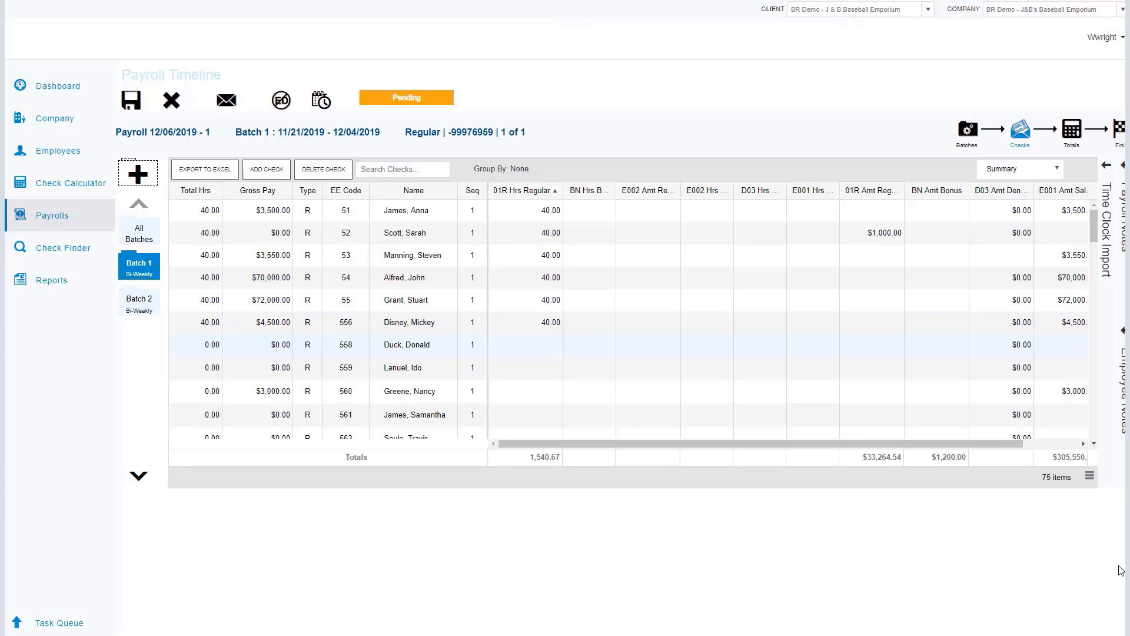
Switch the batch's checks to the Summary Detail view and look through the listed checks.
click(1034, 171)
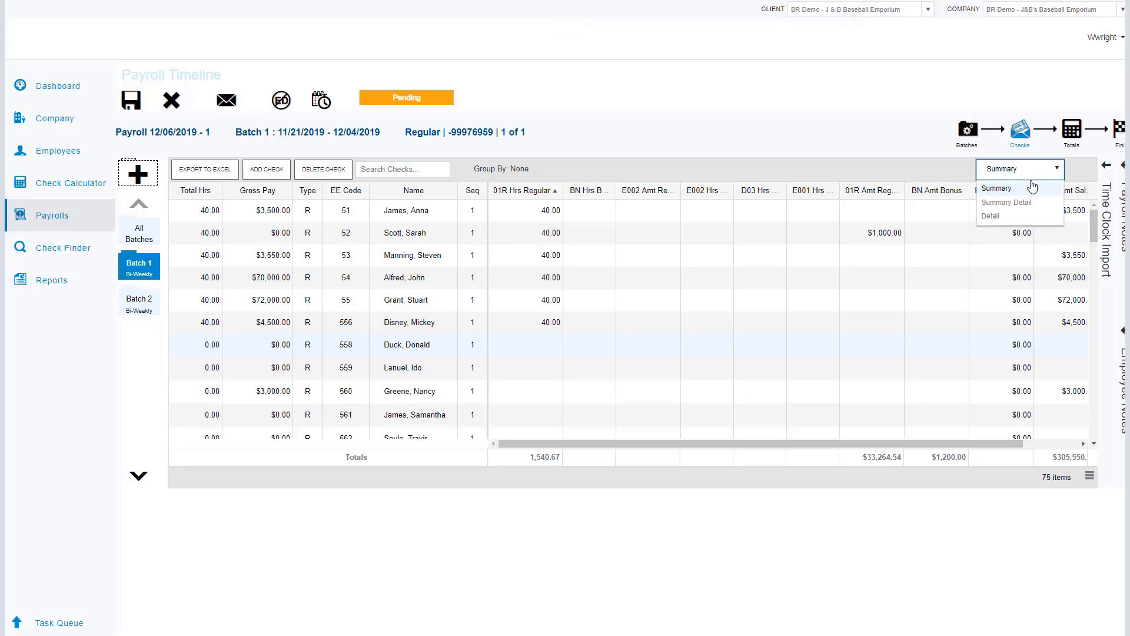
click(1004, 200)
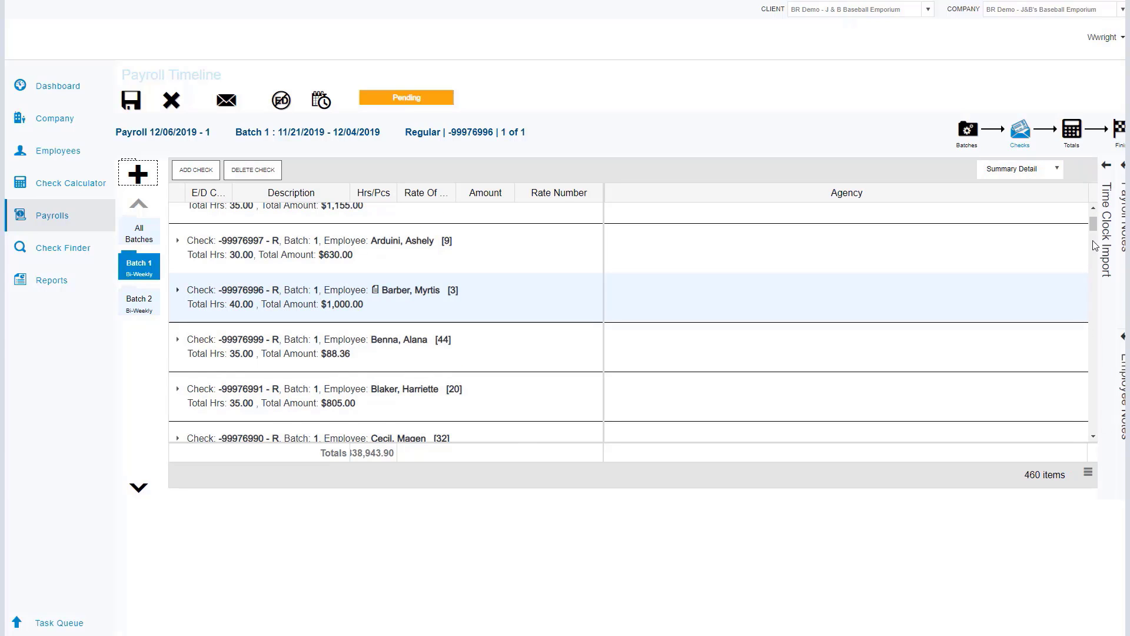
mouse_move(1094, 227)
mouse_down()
mouse_move(1093, 216)
mouse_move(1102, 254)
mouse_move(1104, 227)
mouse_up()
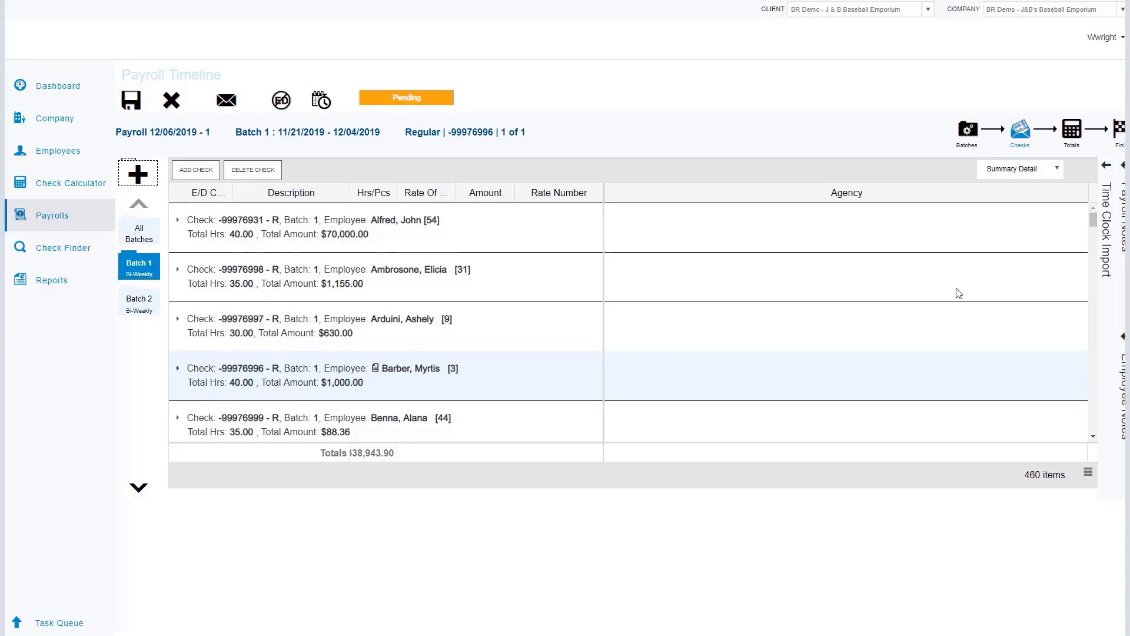
Expand the check of employee 3 in Batch 1 and look through the check lines in the Summary Detail view.
click(178, 371)
scroll(293, 380, down, 2)
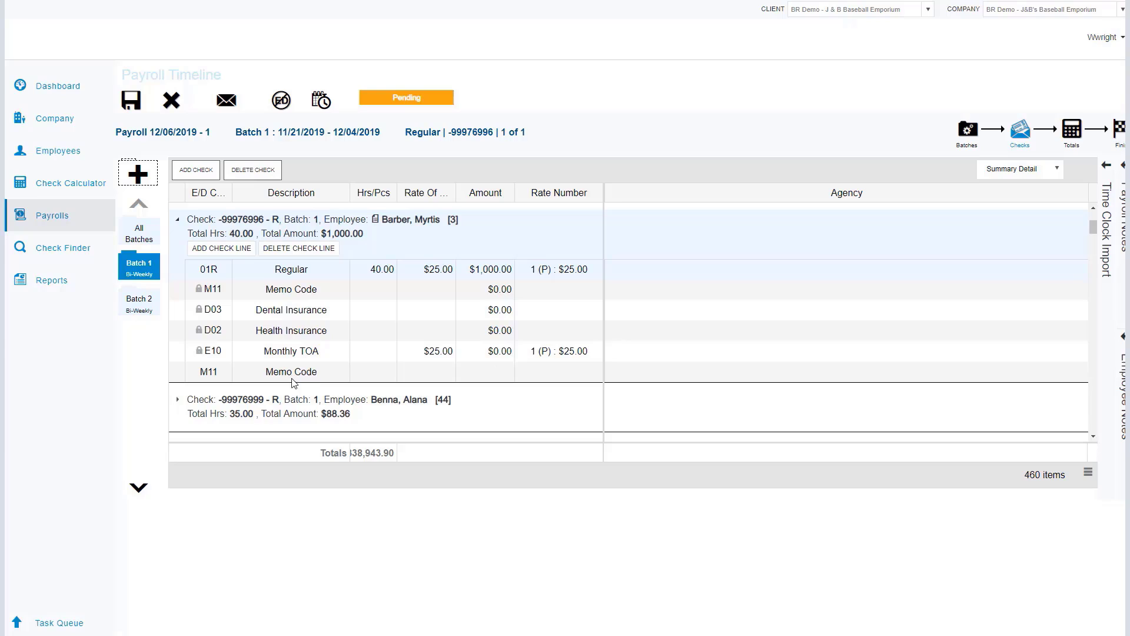
click(445, 376)
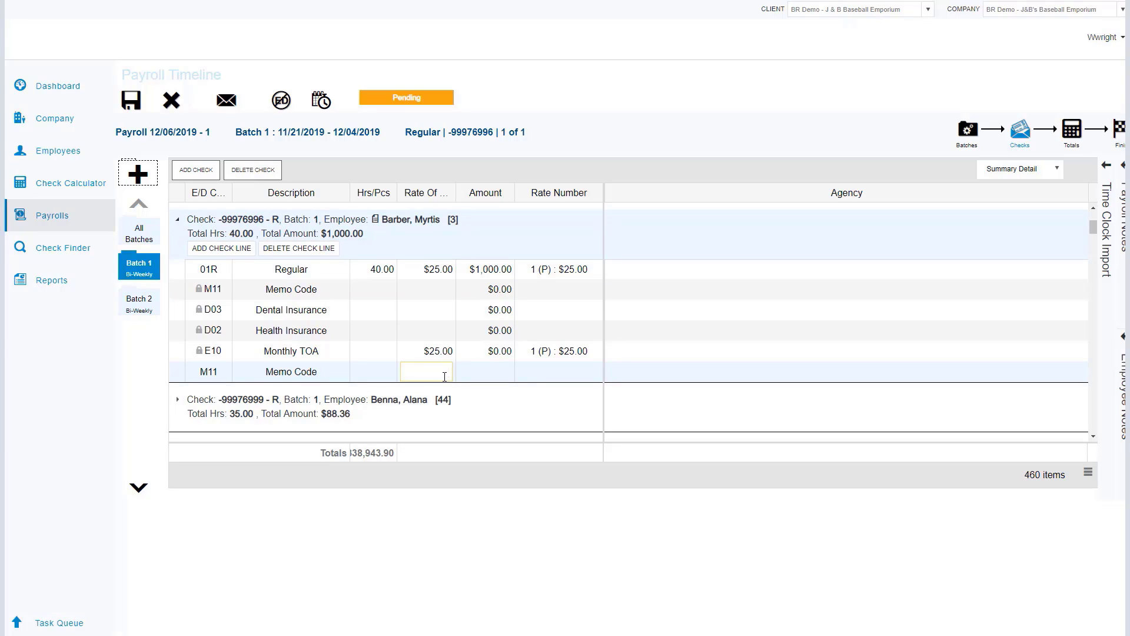
text(40.00)
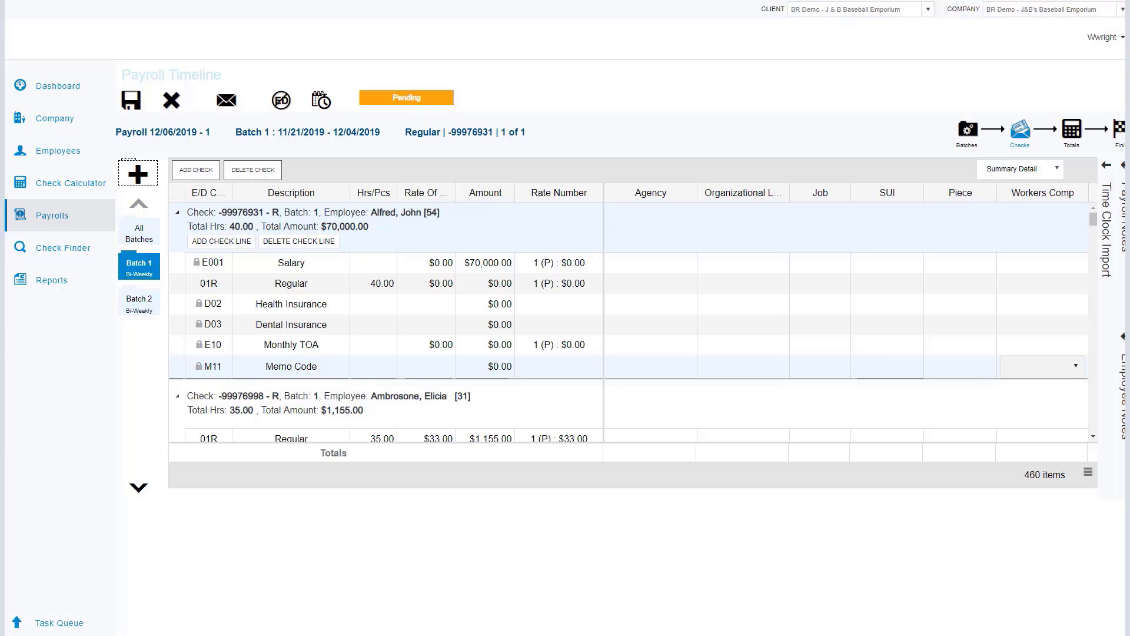
key(Tab)
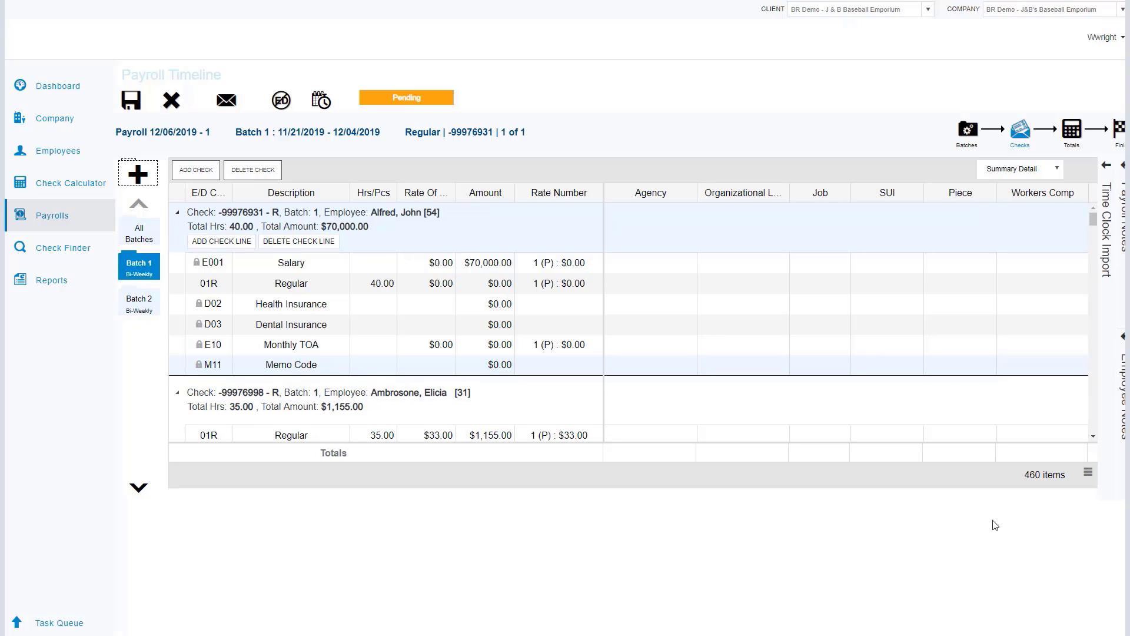
Switch the batch's checks to the Detail view and open the calculation review of employee 54's check.
click(1048, 172)
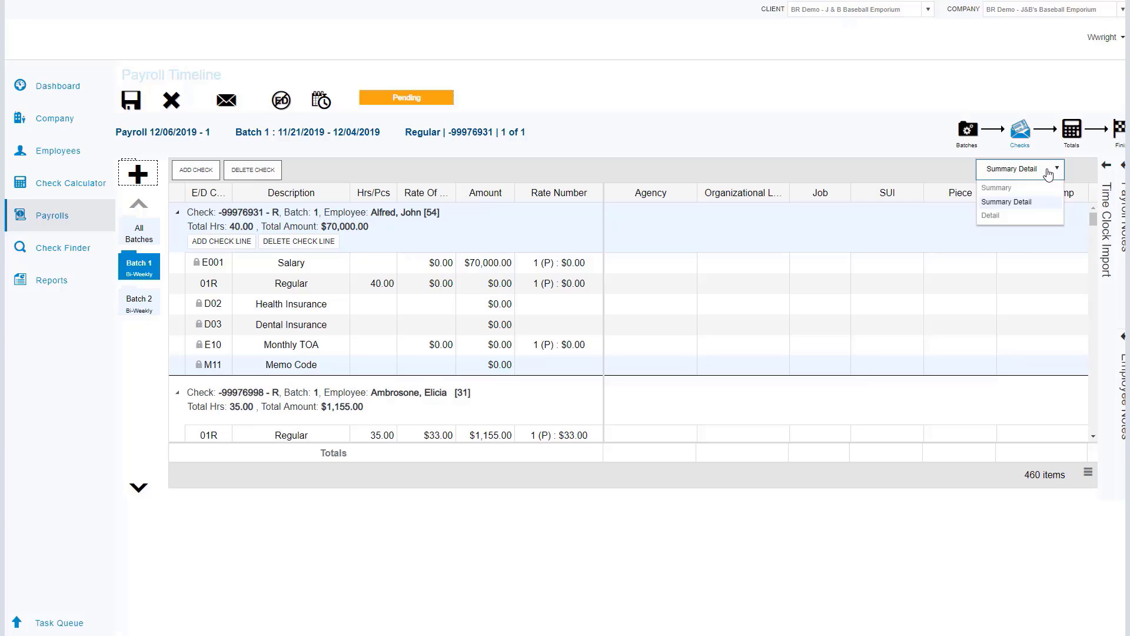
click(1008, 216)
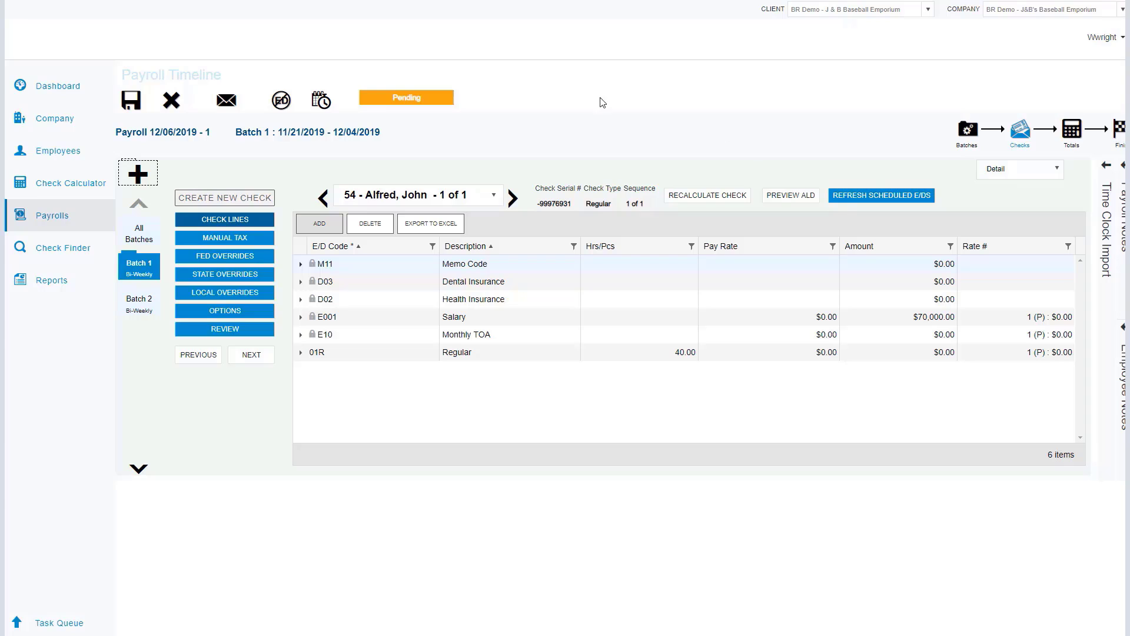
click(245, 329)
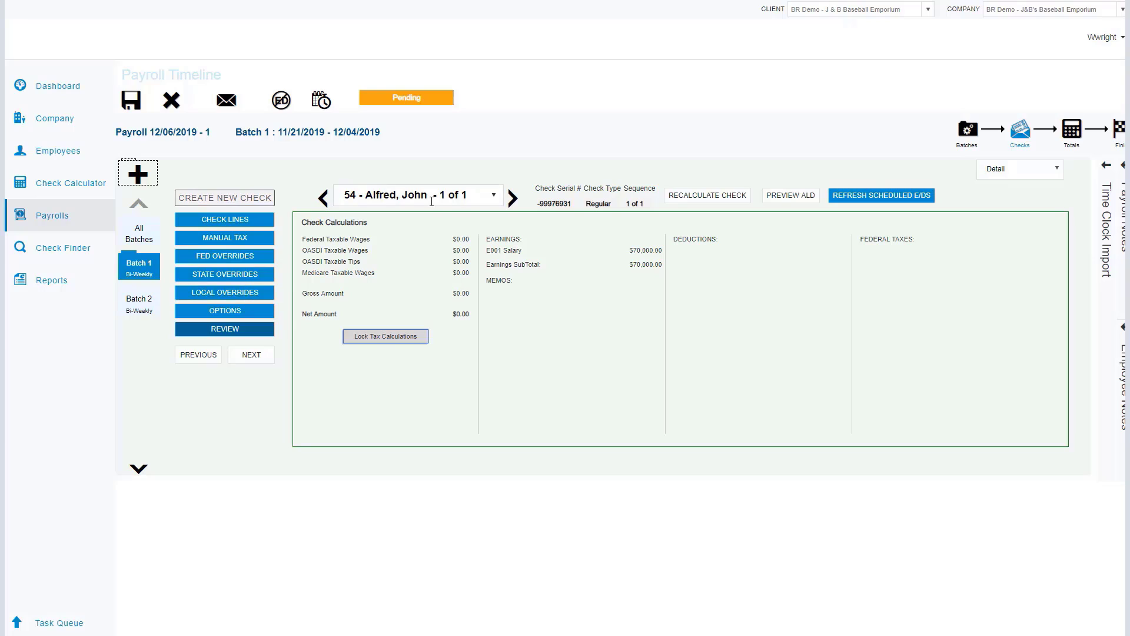
Page forward through the following employees' check reviews and go to the payroll's final stage.
click(511, 200)
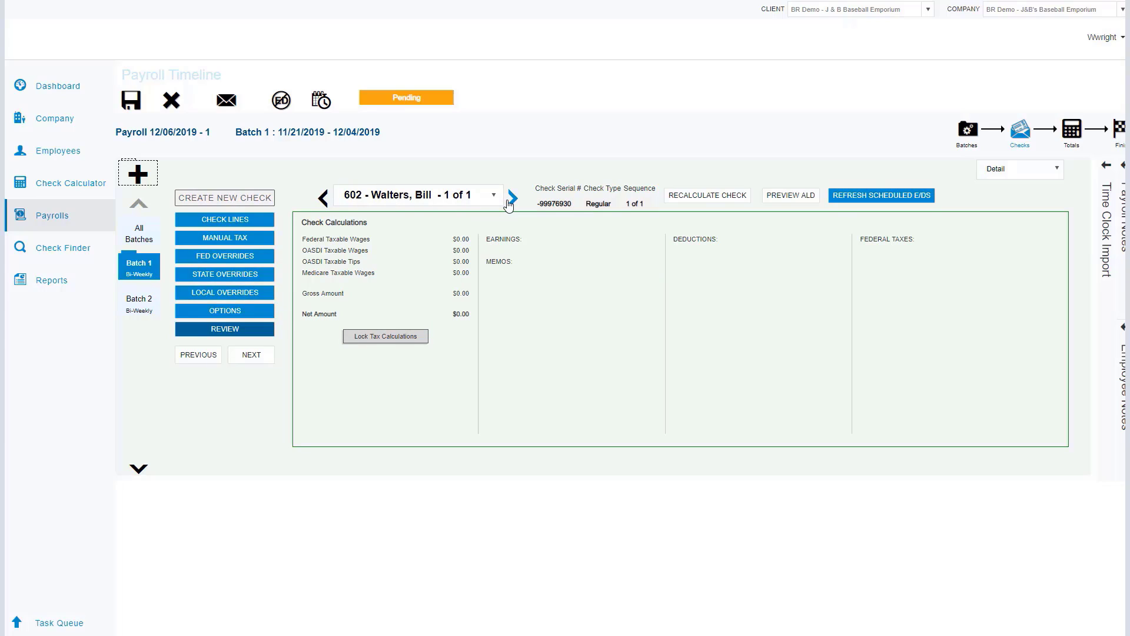
click(510, 201)
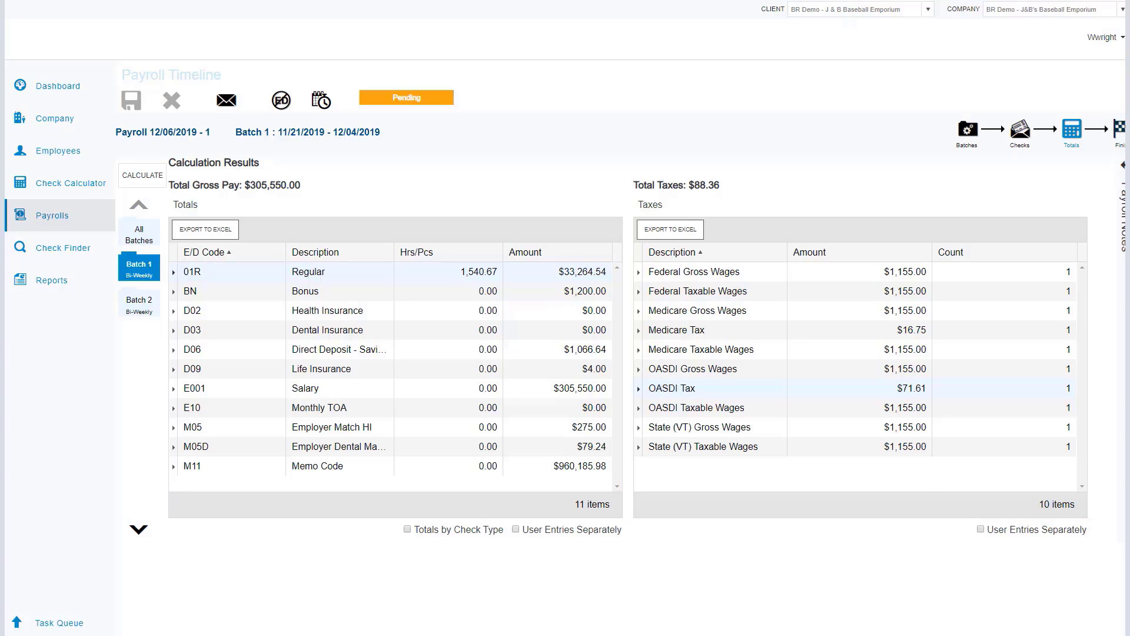
click(1123, 133)
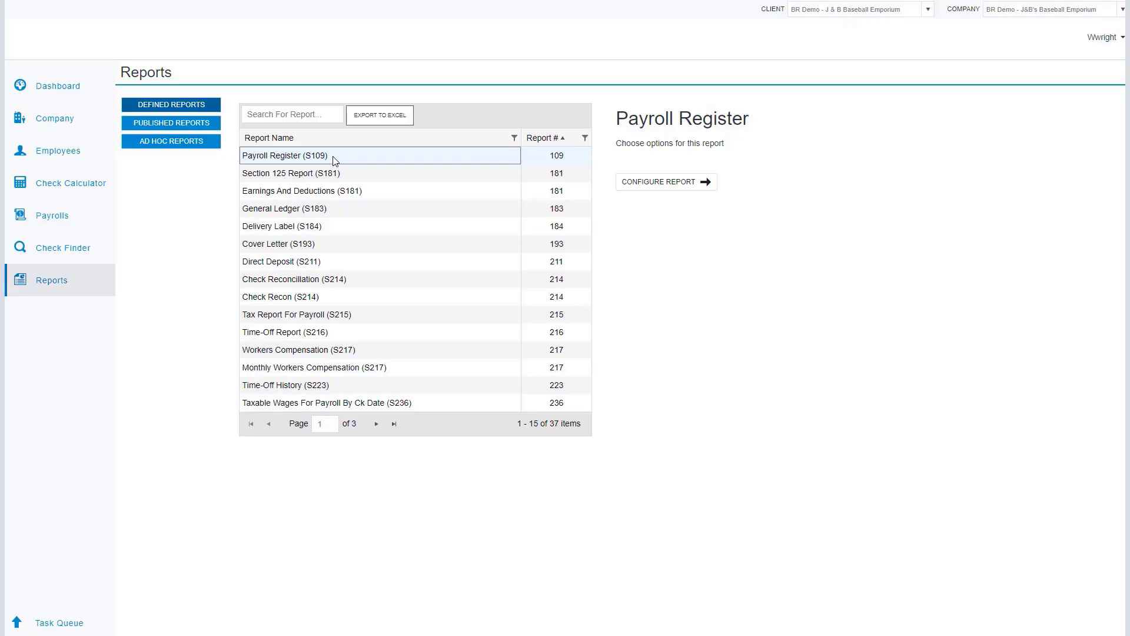
Configure the Payroll Register (S109) report and include all employees in its employee filter.
click(674, 187)
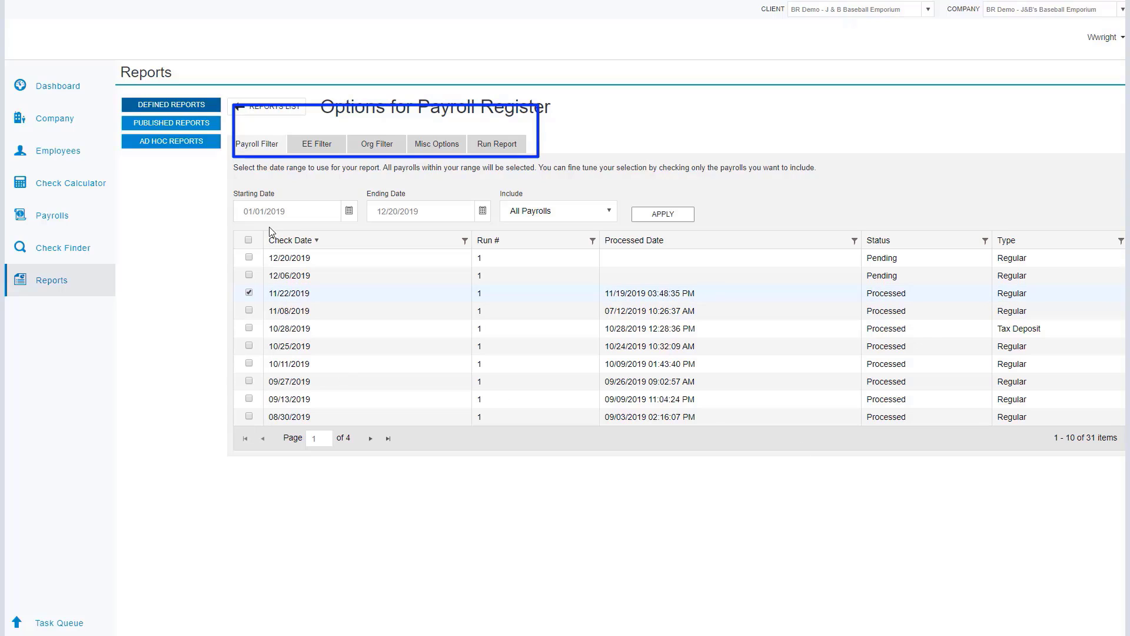
click(317, 146)
click(249, 220)
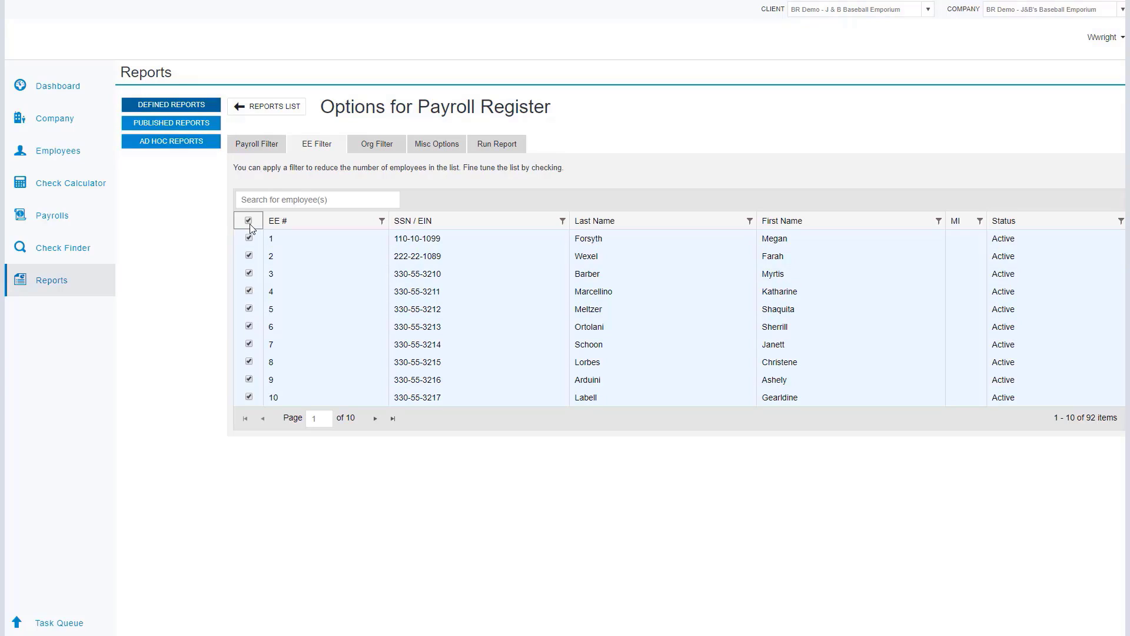
Set the Payroll Register's organization filter to the Division level and run the report.
click(368, 148)
click(285, 211)
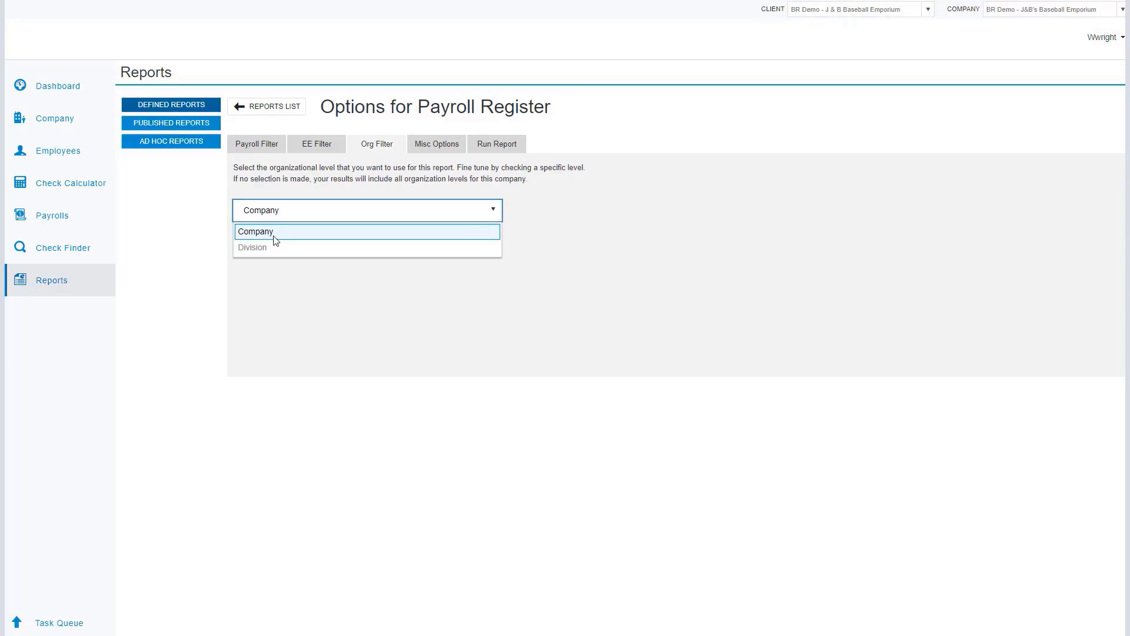
click(273, 244)
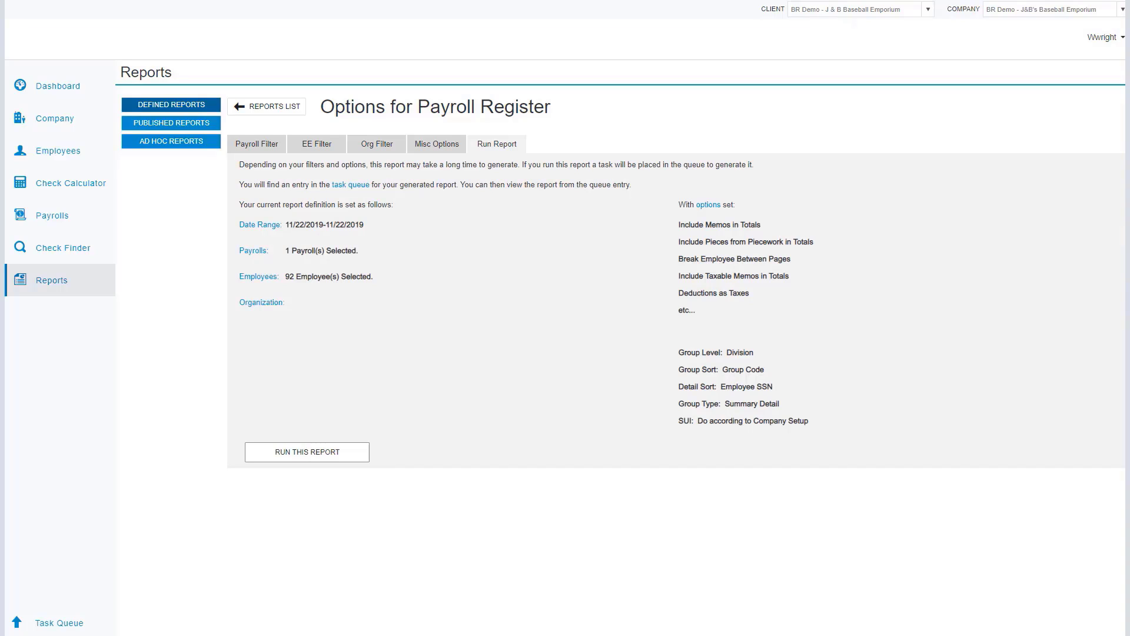
click(307, 452)
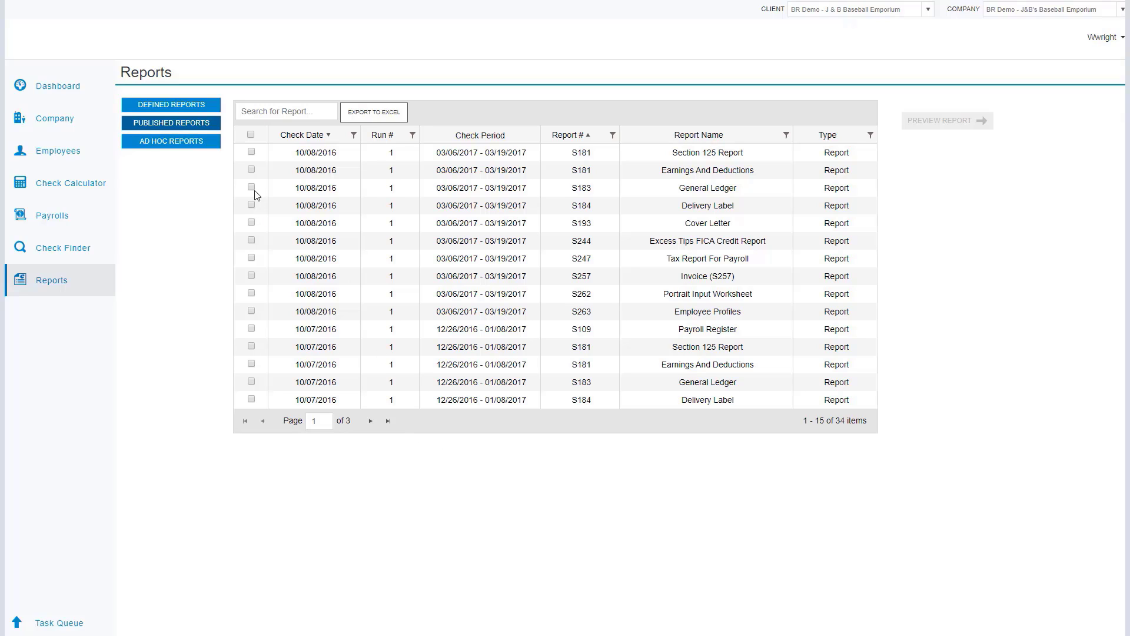
Preview the published Earnings And Deductions report (S181) for the 10/08/2016 check date.
click(251, 171)
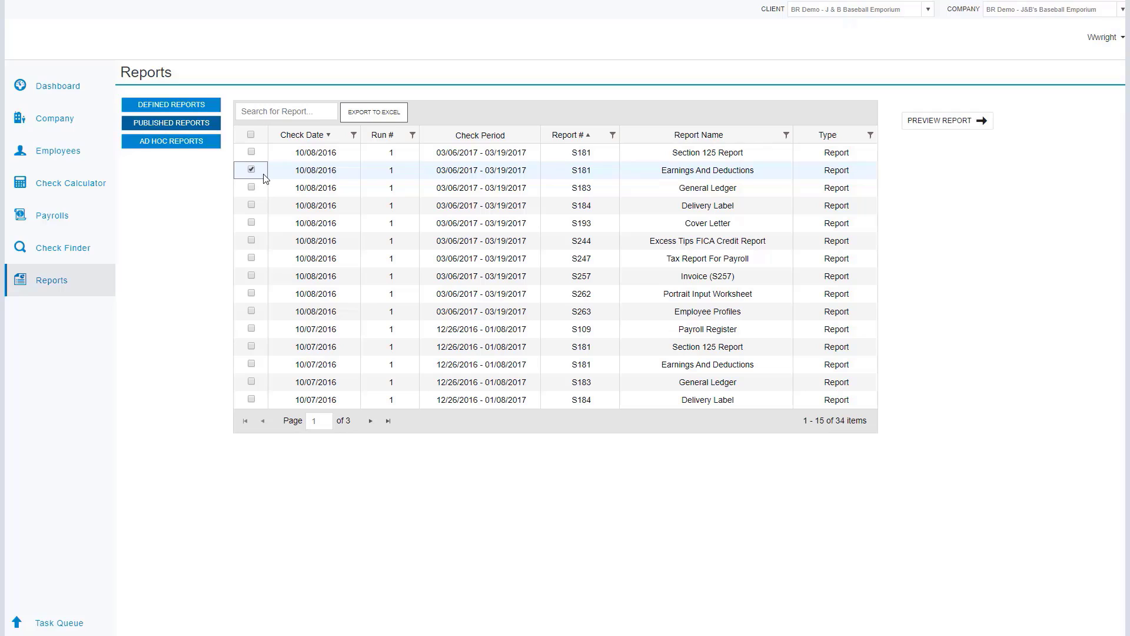
click(929, 127)
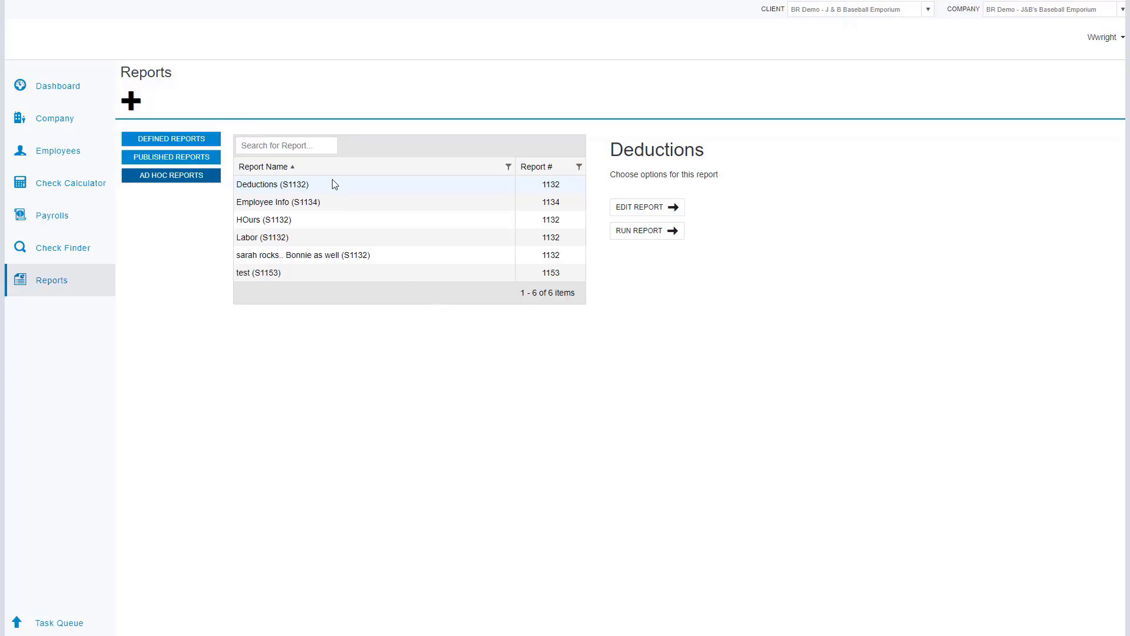
Open the ad hoc Employee Info (S1134) report's run summary and show the task queue's status counts.
click(354, 210)
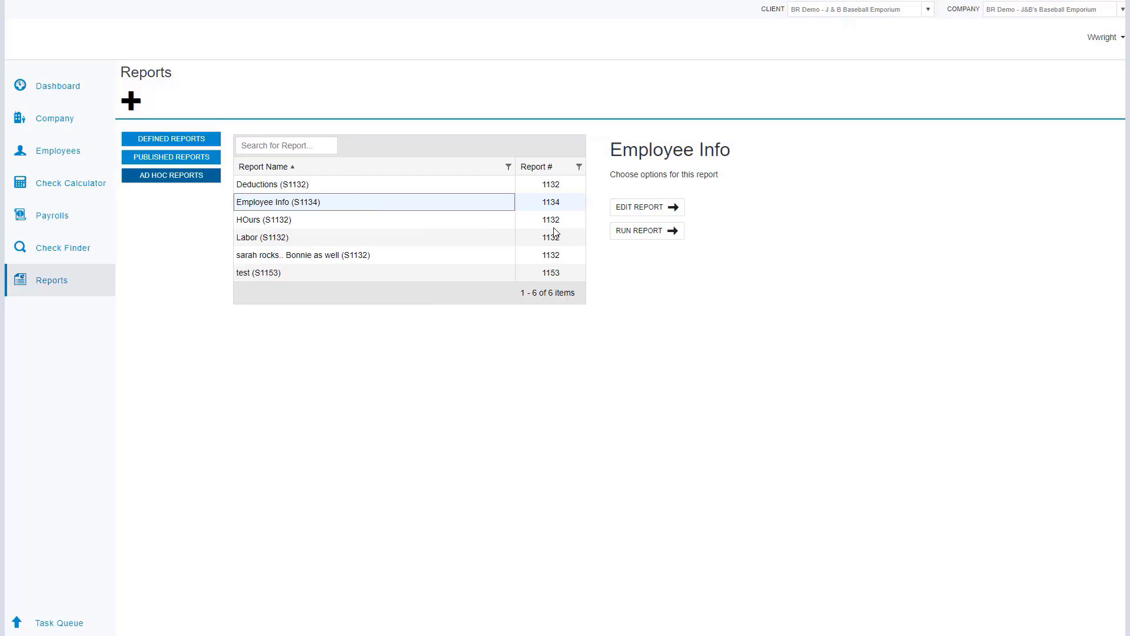
click(636, 238)
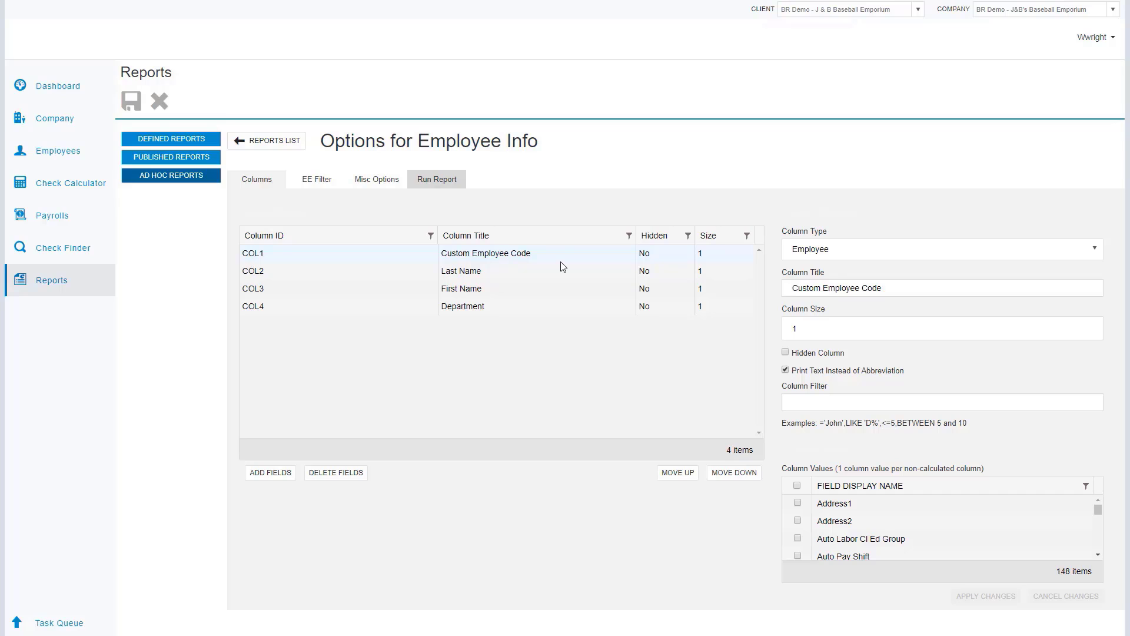
click(453, 181)
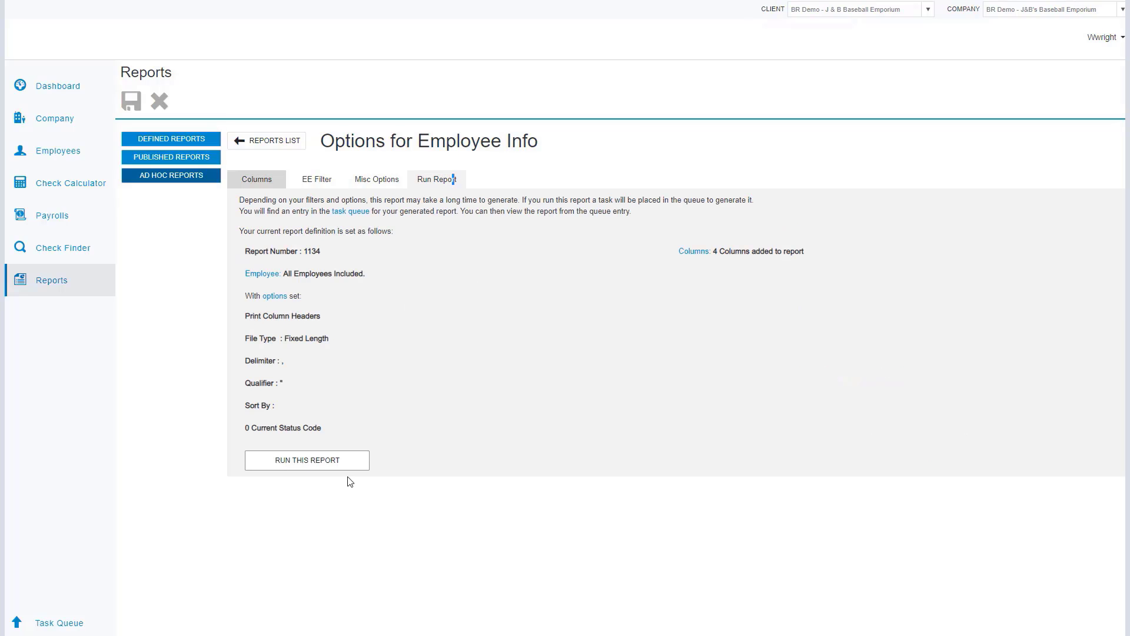
mouse_move(86, 621)
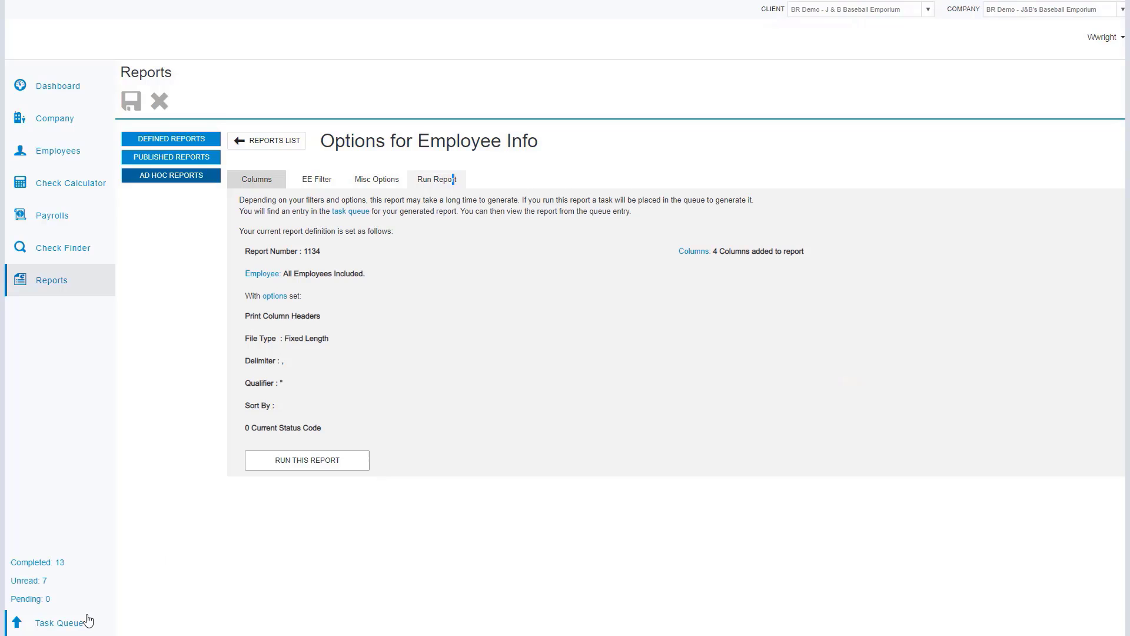